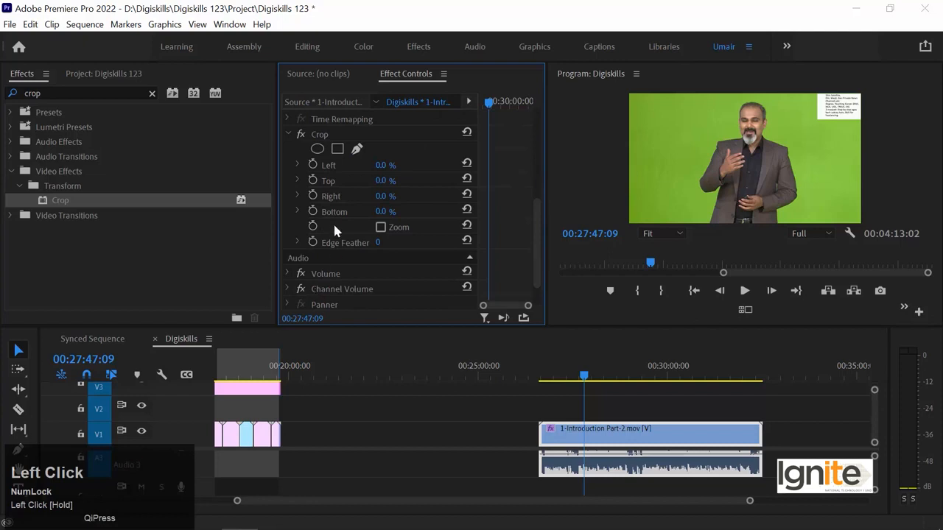
# Crop the green-screen clip by 8.3% on the left and 19% on the right, and check the framing elsewhere in the clip
pyautogui.click(330, 133)
pyautogui.moveTo(858, 159); pyautogui.dragTo(830, 114)
pyautogui.moveTo(856, 155); pyautogui.dragTo(816, 157)
pyautogui.moveTo(632, 159); pyautogui.dragTo(648, 159)
pyautogui.moveTo(572, 374); pyautogui.dragTo(756, 375)
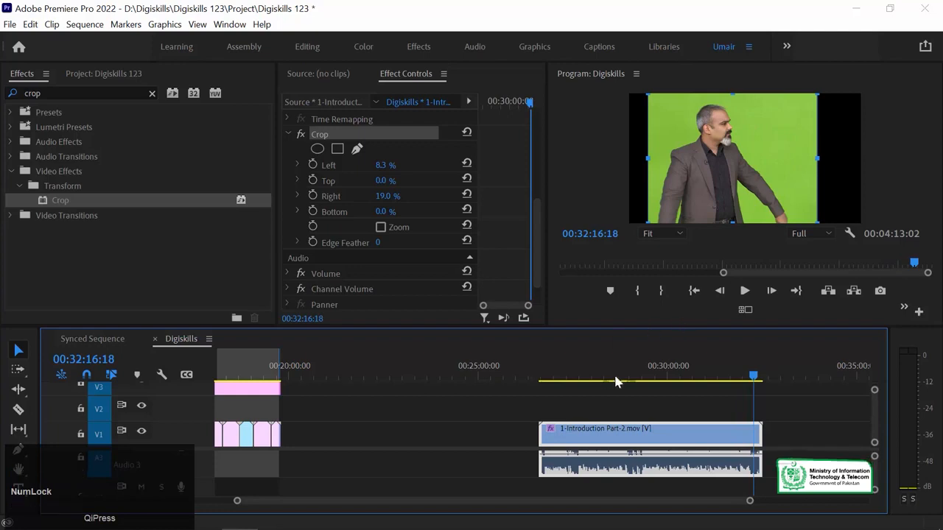
pyautogui.click(587, 374)
# Find Ultra Key among the Keying video effects and apply it to the 1-Introduction Part-2.mov clip on V1
pyautogui.click(151, 93)
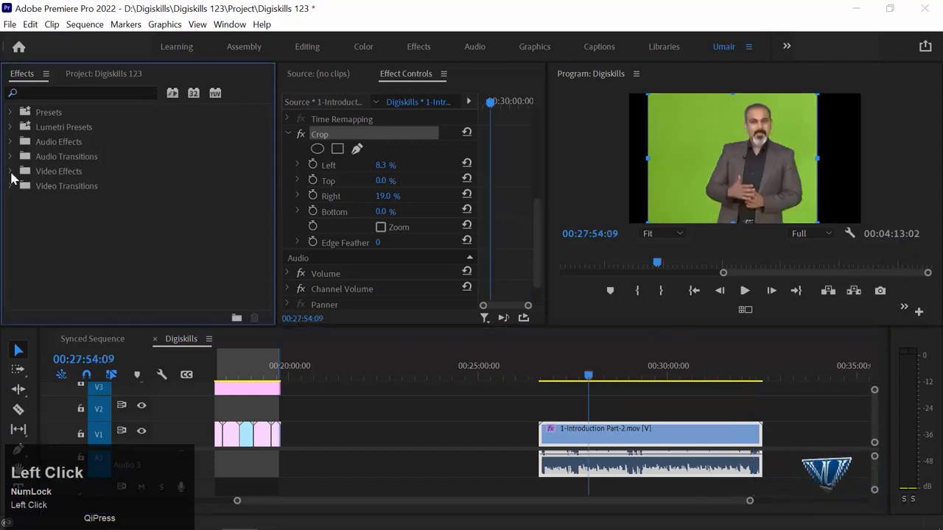
pyautogui.click(11, 171)
pyautogui.scroll(-1, 59, 276)
pyautogui.click(57, 276)
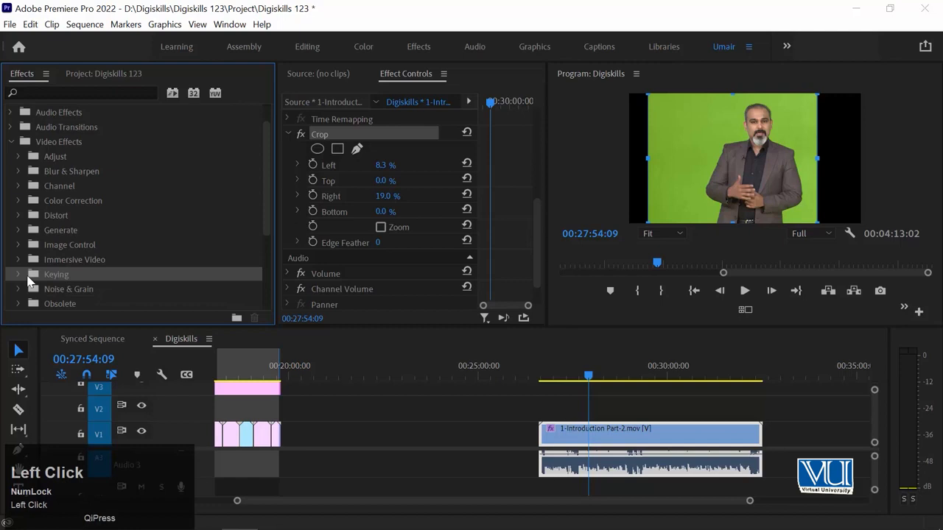
pyautogui.click(20, 274)
pyautogui.scroll(-3, 123, 260)
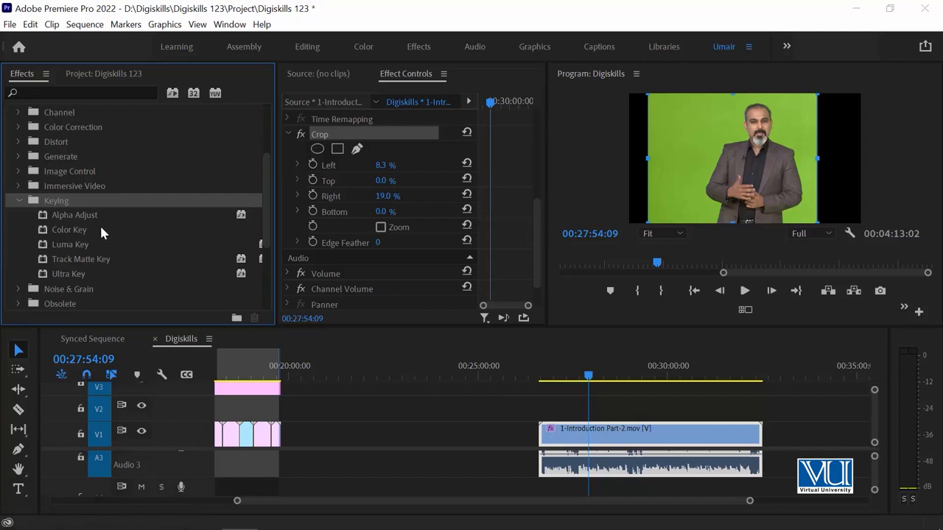
pyautogui.click(77, 278)
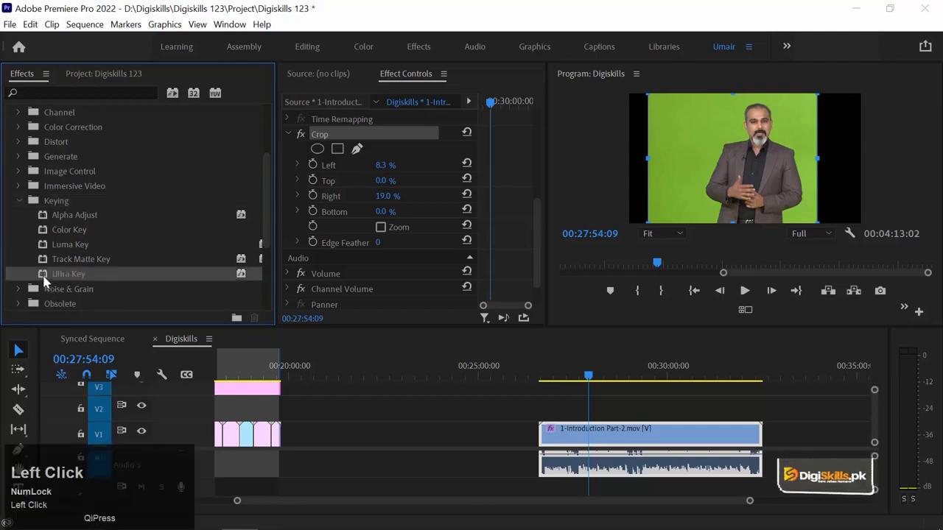
pyautogui.moveTo(535, 390); pyautogui.dragTo(578, 434)
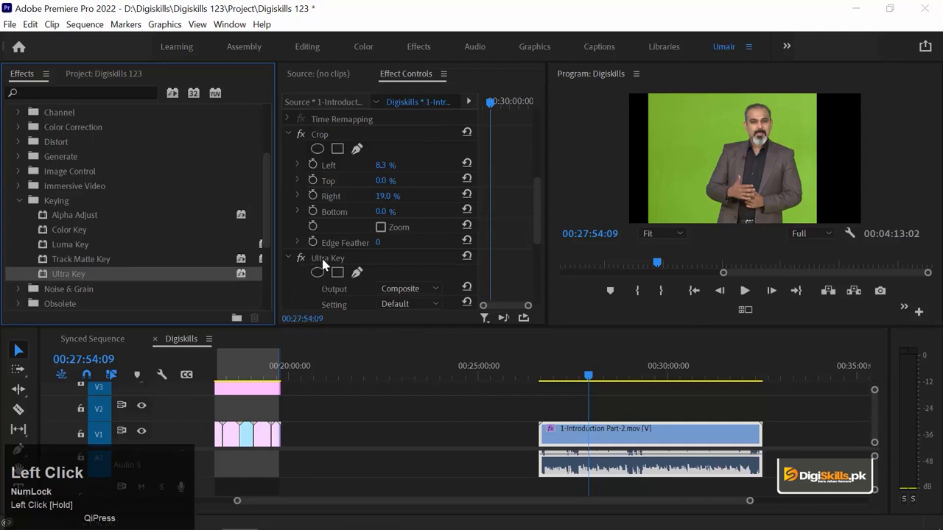
# Sample the green backdrop beside the presenter as the Ultra Key effect's Key Color
pyautogui.click(397, 258)
pyautogui.scroll(-2, 409, 261)
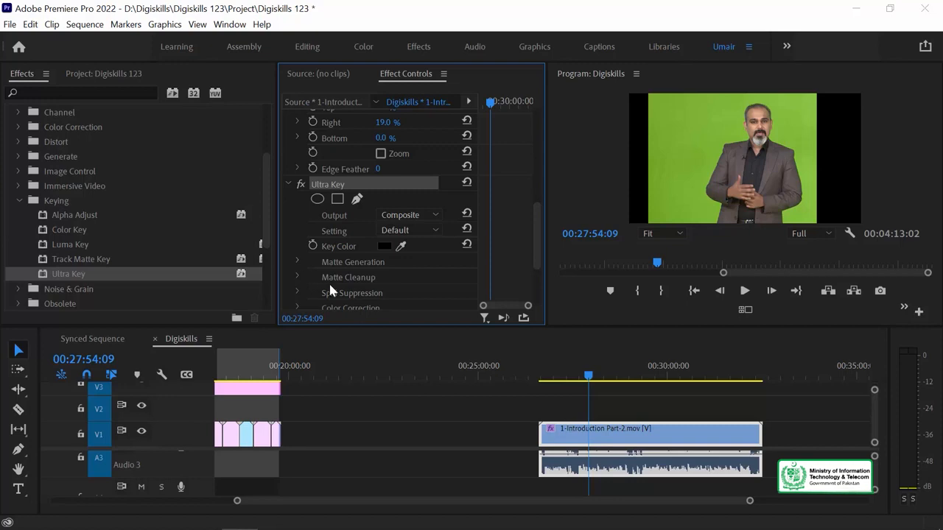
pyautogui.click(401, 247)
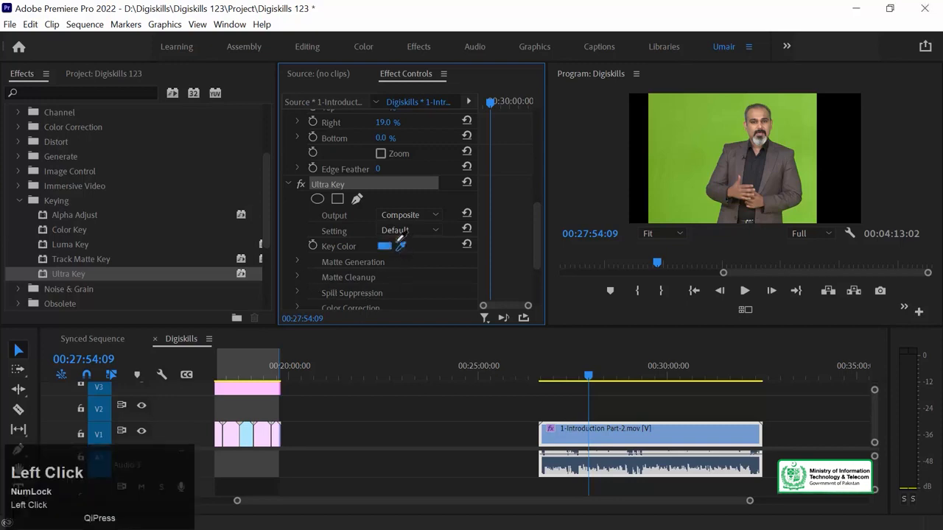
pyautogui.click(704, 151)
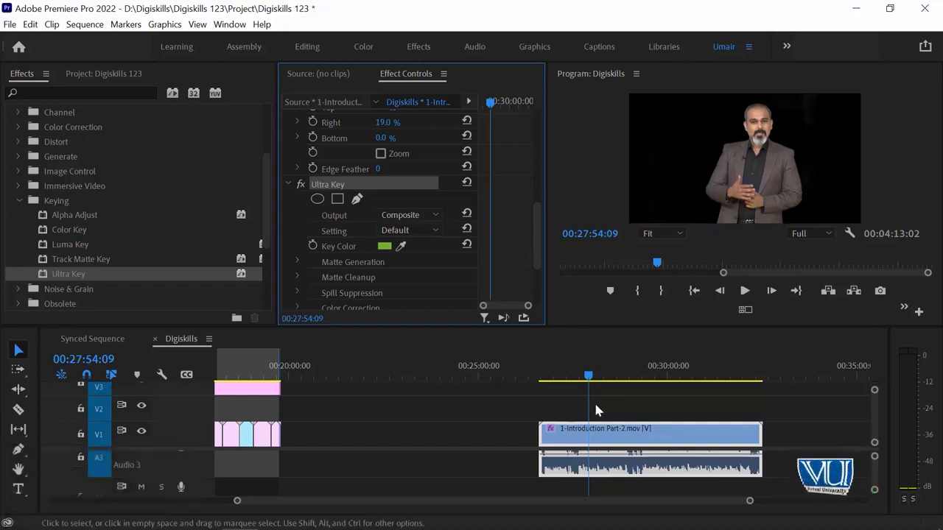
# Create a red (FF0000) 1920 × 1080, 25 fps color matte named Color Matte in the Camera 2 bin
pyautogui.moveTo(875, 469)
pyautogui.mouseDown()
pyautogui.moveTo(879, 451)
pyautogui.moveTo(882, 477)
pyautogui.mouseUp()
pyautogui.click(89, 73)
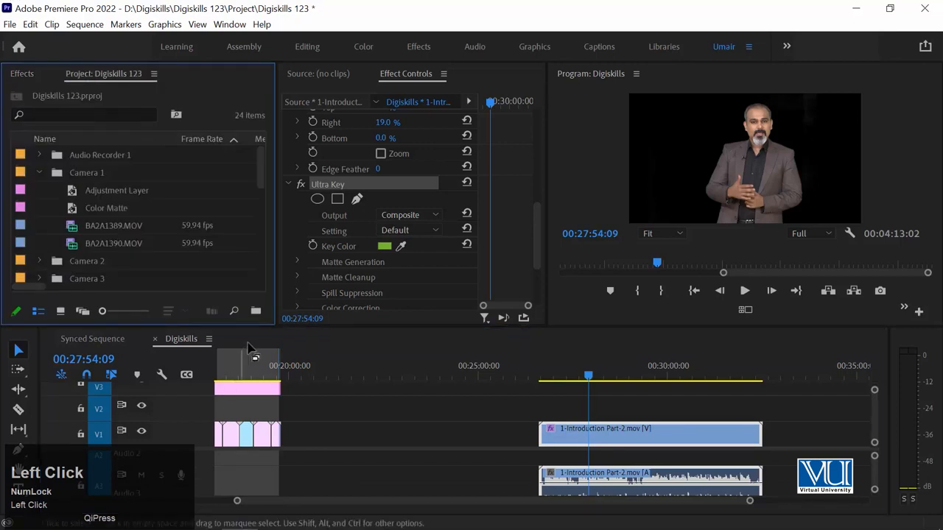
pyautogui.moveTo(278, 278); pyautogui.dragTo(340, 278)
pyautogui.click(287, 310)
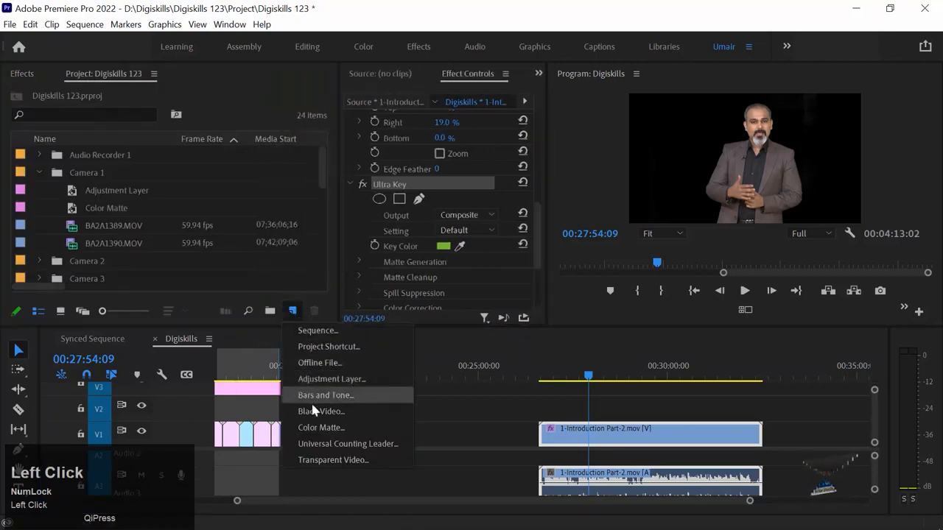
pyautogui.click(295, 261)
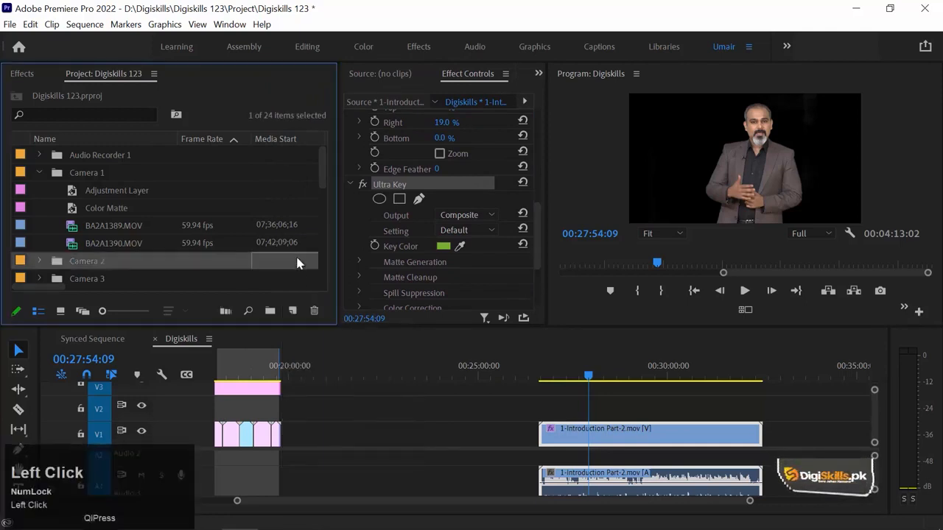
pyautogui.click(293, 310)
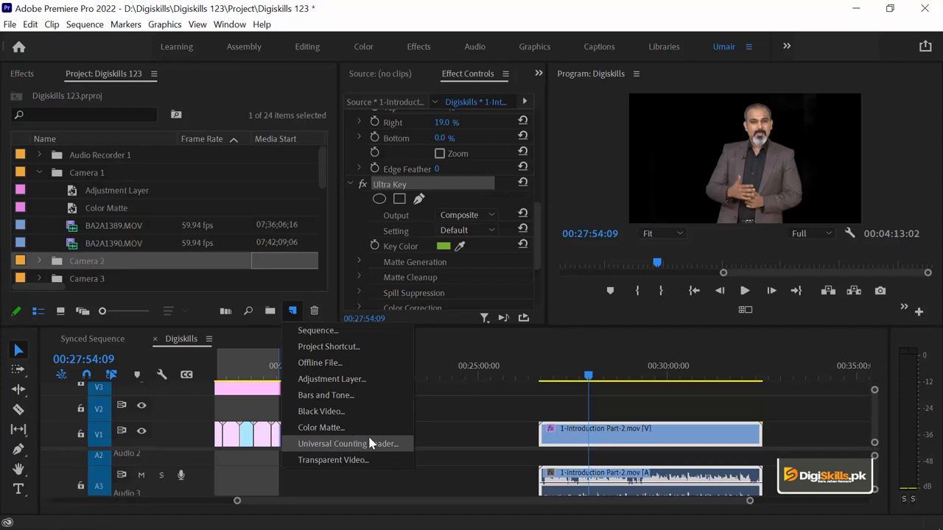
pyautogui.click(333, 427)
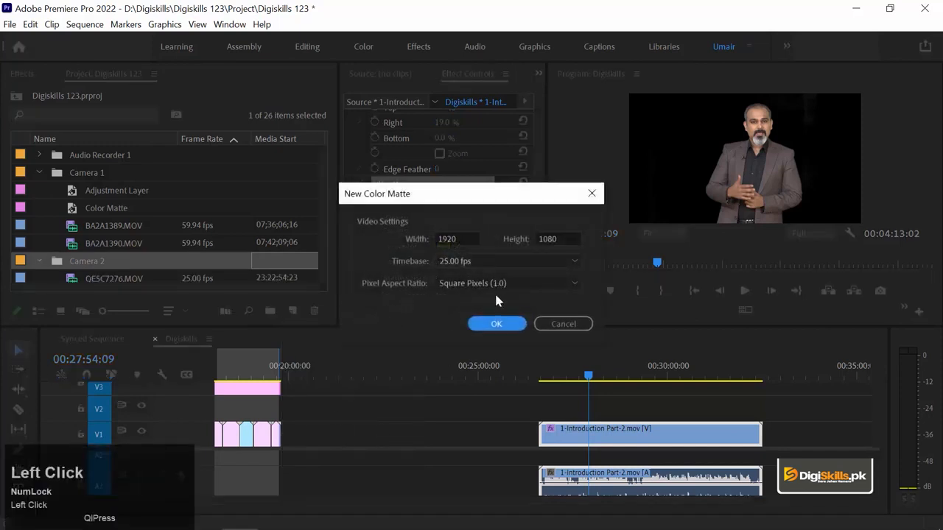
pyautogui.click(496, 328)
pyautogui.moveTo(685, 253); pyautogui.dragTo(939, 421)
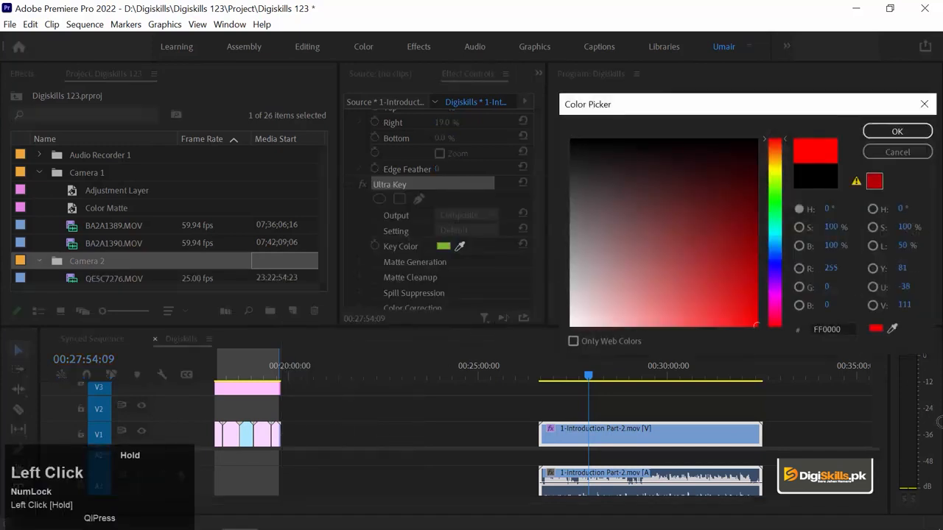
pyautogui.click(895, 133)
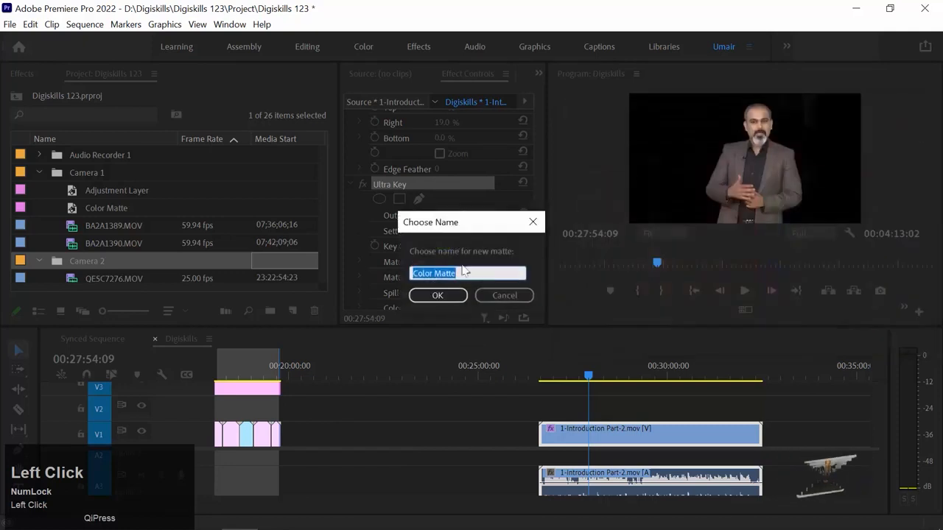
pyautogui.click(438, 296)
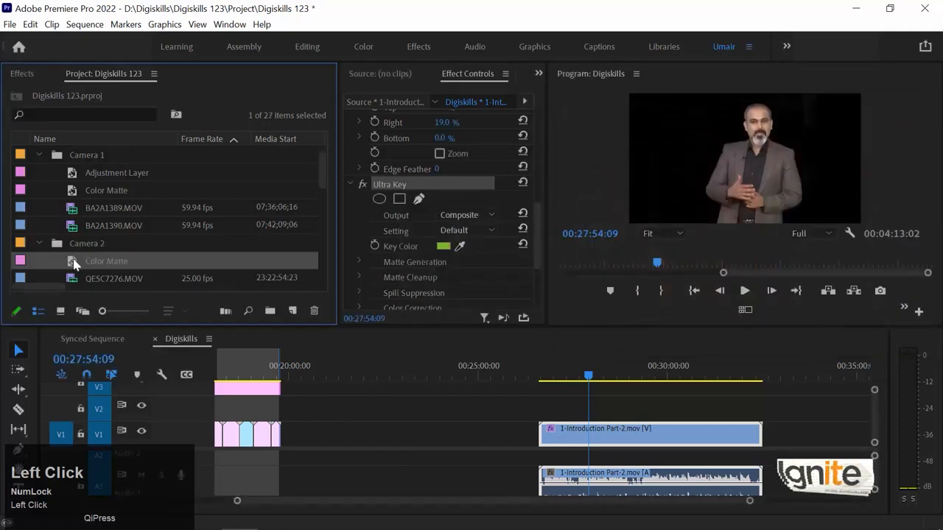
# Put the keyed clip on V2 and the red color matte beneath it on V1, spanning the clip's full length
pyautogui.moveTo(75, 263); pyautogui.dragTo(530, 434)
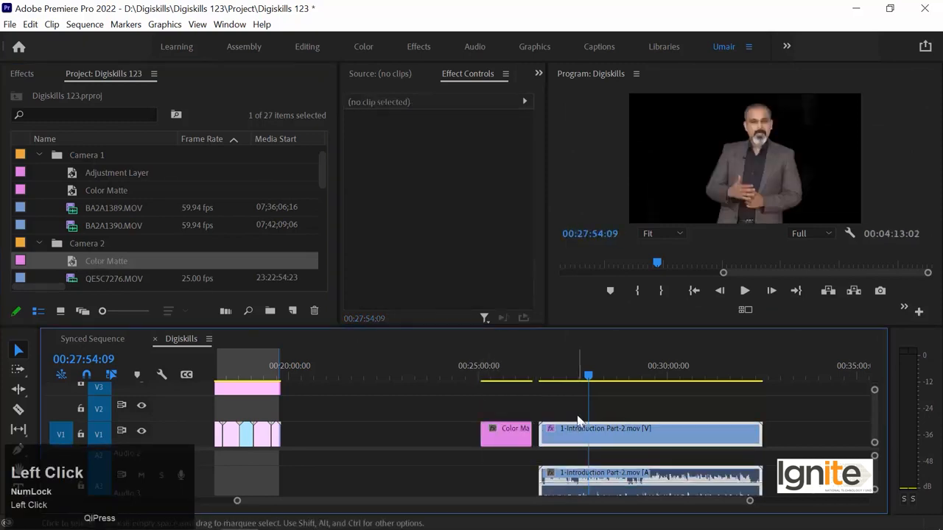
pyautogui.moveTo(584, 421); pyautogui.dragTo(584, 395)
pyautogui.moveTo(498, 441); pyautogui.dragTo(768, 429)
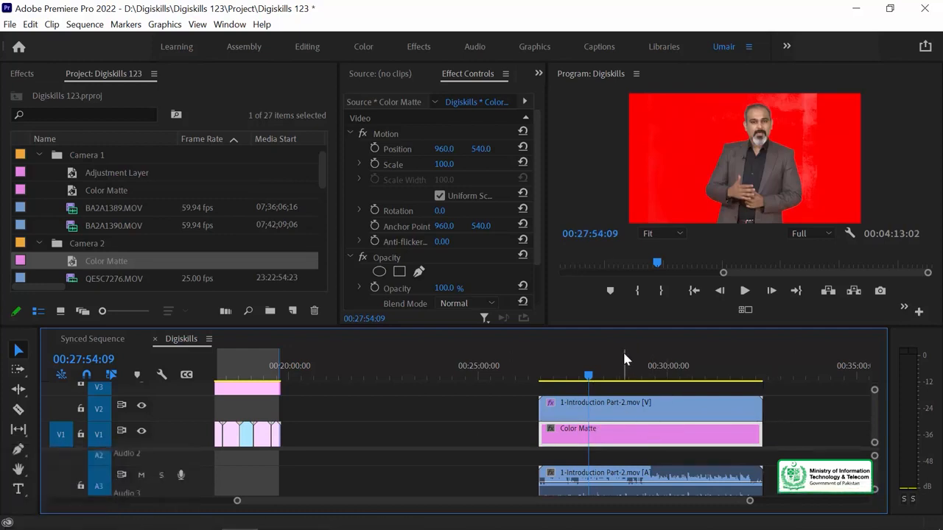
# Select the keyed clip on V2 and show its Ultra Key settings in a resized Effect Controls panel
pyautogui.click(598, 409)
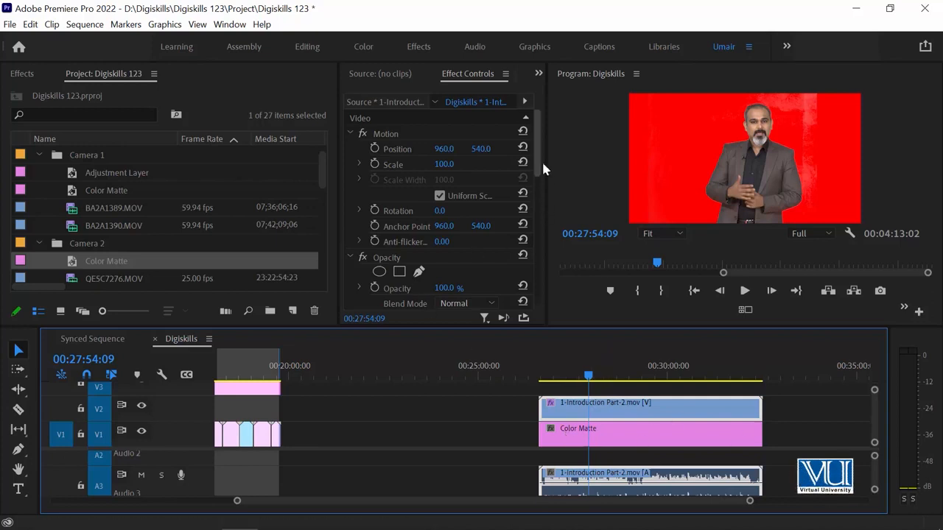
pyautogui.moveTo(545, 163); pyautogui.dragTo(576, 165)
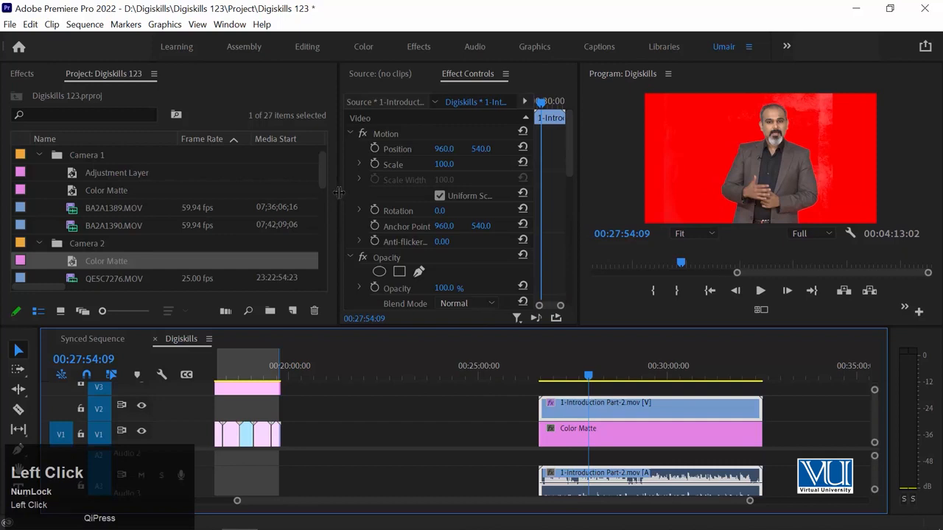
pyautogui.moveTo(339, 192); pyautogui.dragTo(311, 192)
pyautogui.moveTo(567, 141); pyautogui.dragTo(566, 242)
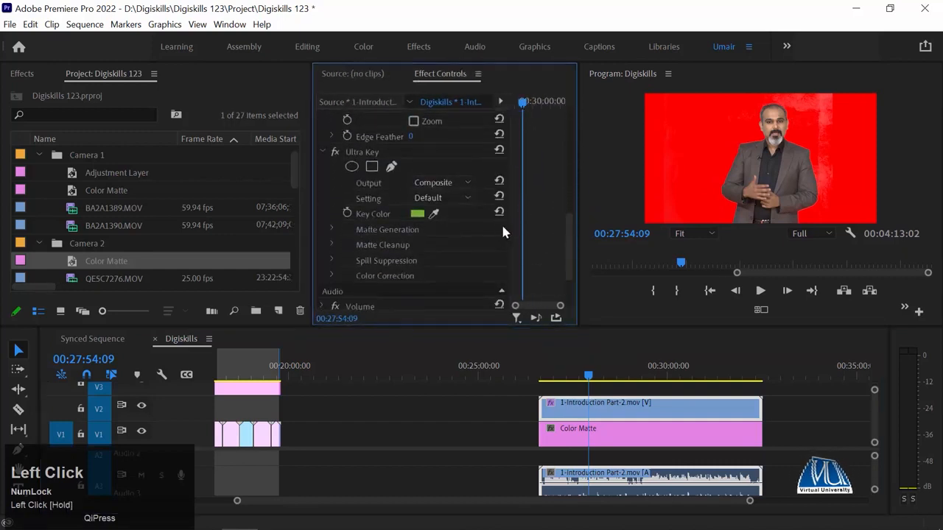
# Try the Aggressive setting for Ultra Key, inspect the keyed picture enlarged, and undo the setting change
pyautogui.click(456, 192)
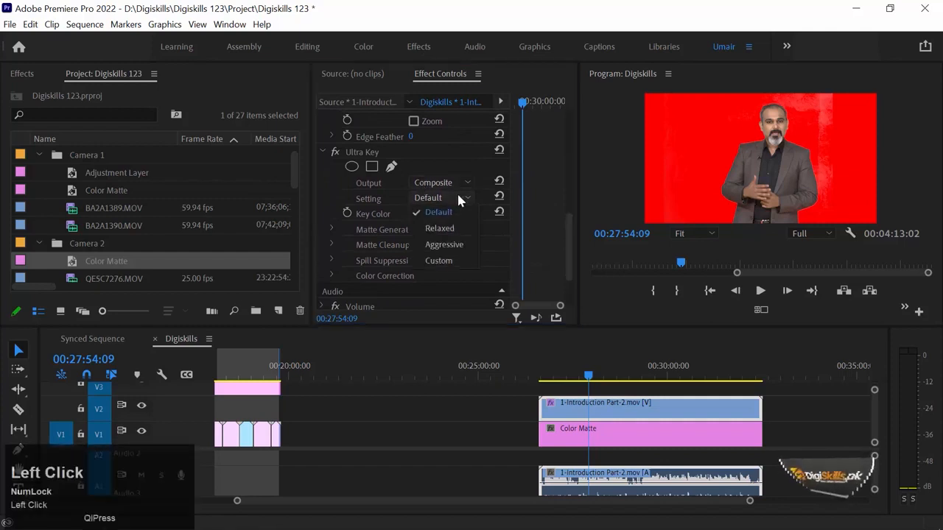
pyautogui.click(456, 246)
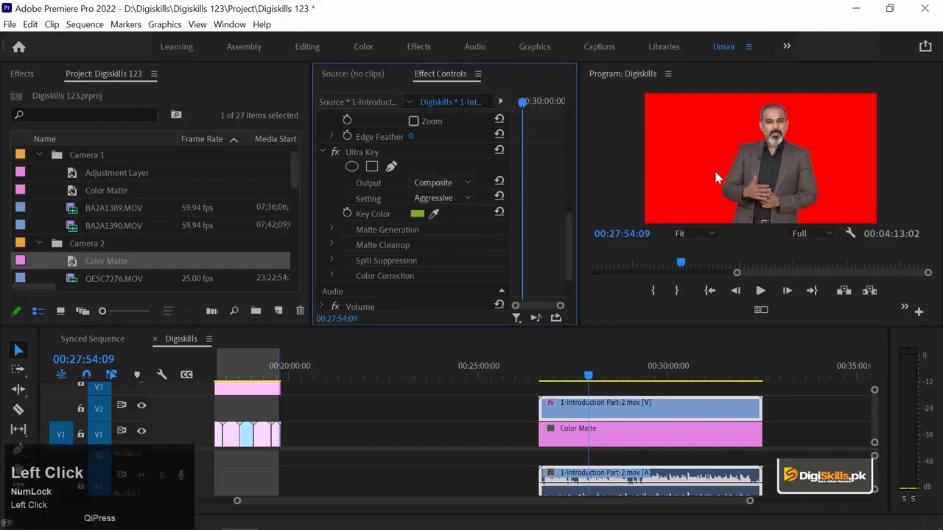
pyautogui.click(596, 148)
pyautogui.press('`')
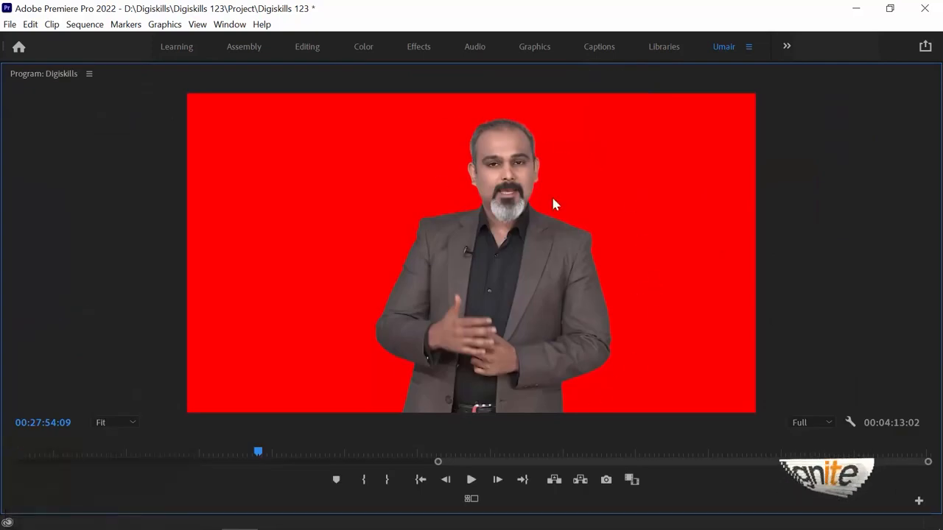
pyautogui.press('`')
pyautogui.hotkey('ctrl', 'z')
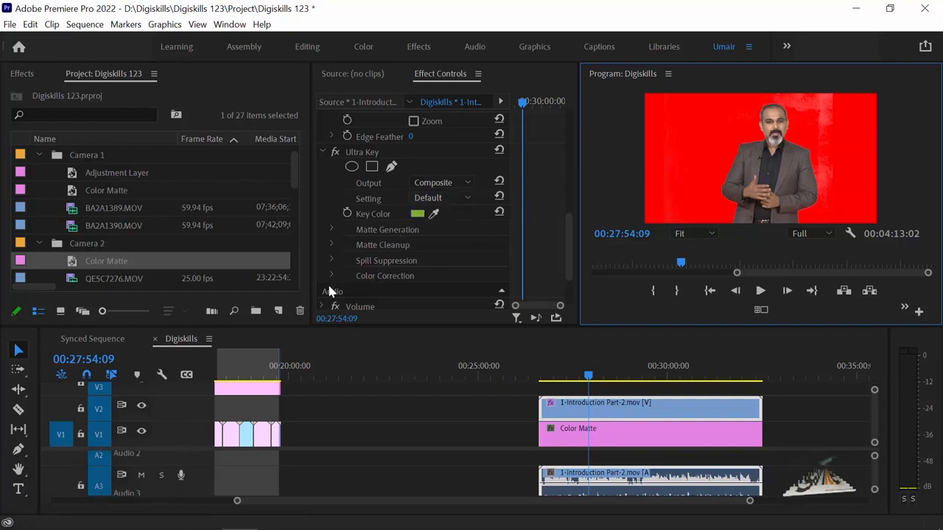
# Set Ultra Key's Matte Generation values to Shadow 0 and Highlight 2, keeping the Custom setting
pyautogui.click(333, 229)
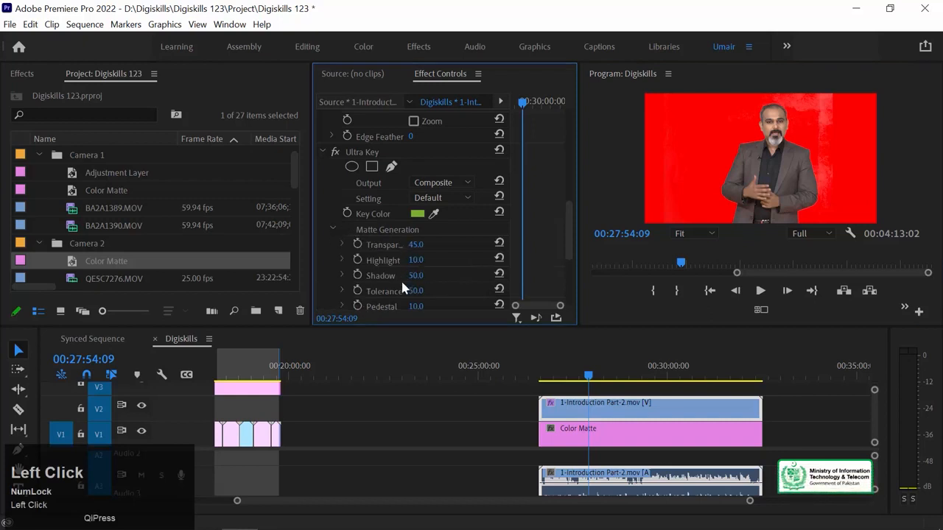
pyautogui.moveTo(417, 276); pyautogui.dragTo(341, 276)
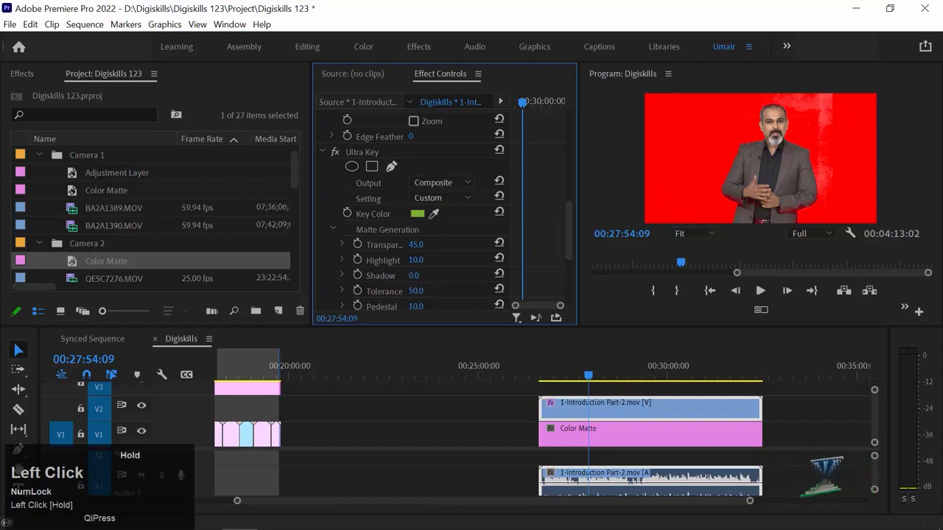
pyautogui.moveTo(416, 260); pyautogui.dragTo(428, 260)
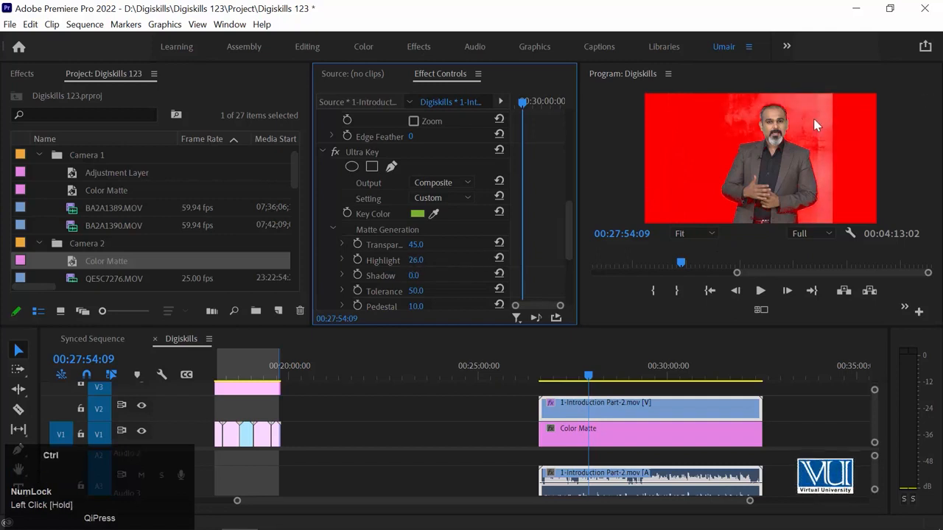
pyautogui.hotkey('ctrl', 'z')
pyautogui.moveTo(414, 261); pyautogui.dragTo(413, 260)
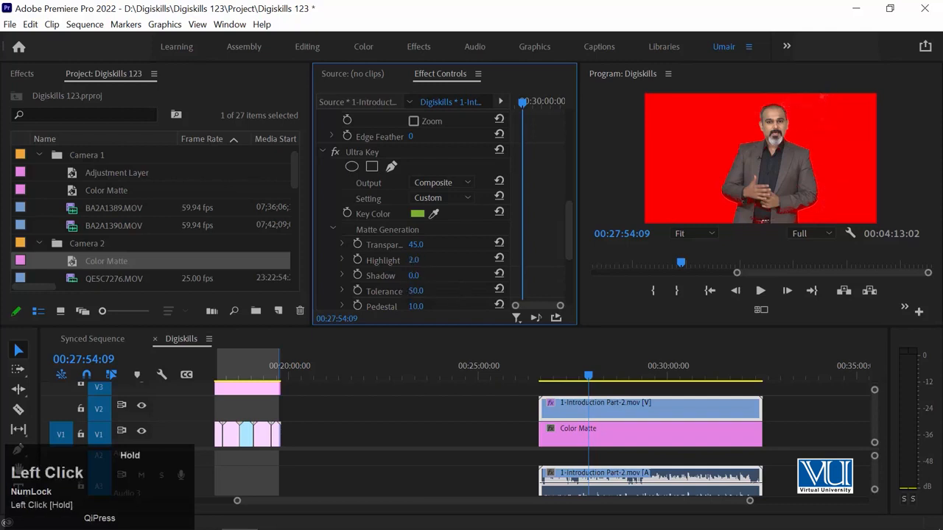
pyautogui.click(448, 199)
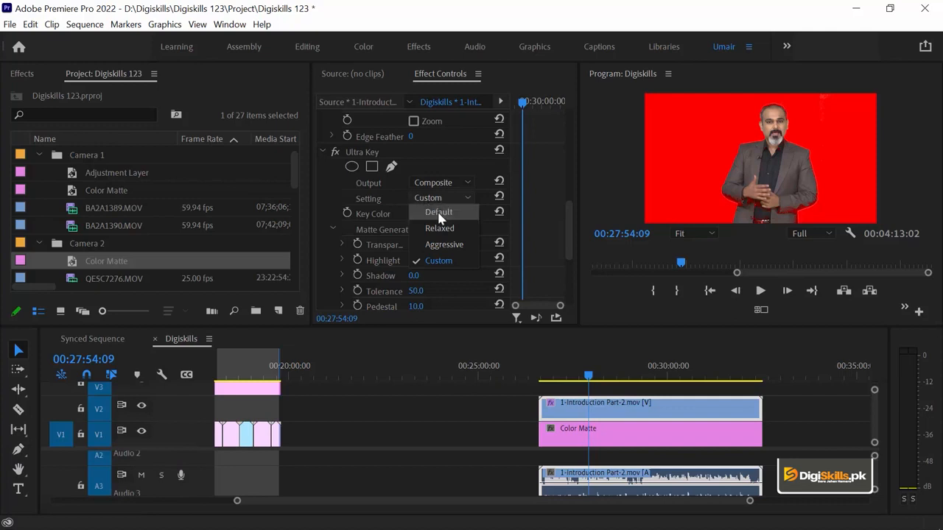
pyautogui.click(398, 193)
# Try a Choke of 44 in Ultra Key's Matte Cleanup, and undo it
pyautogui.moveTo(568, 243); pyautogui.dragTo(572, 275)
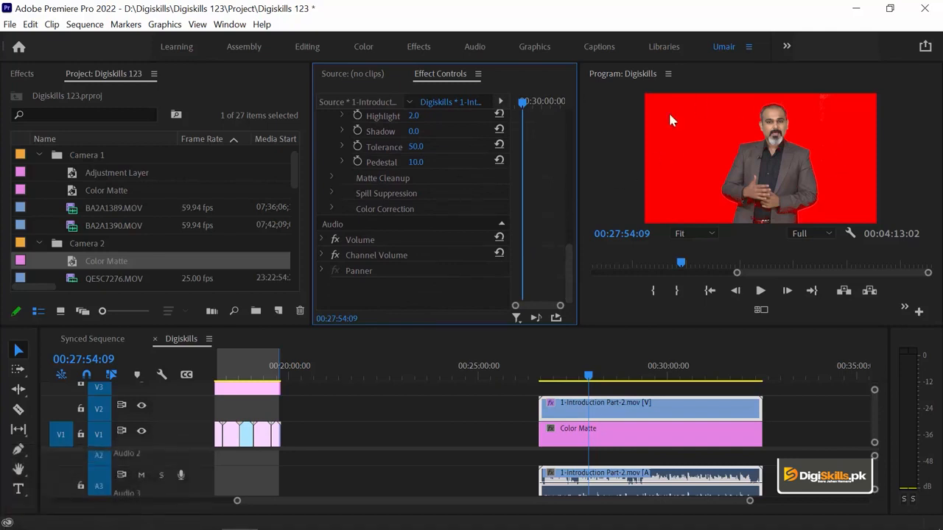
pyautogui.click(331, 179)
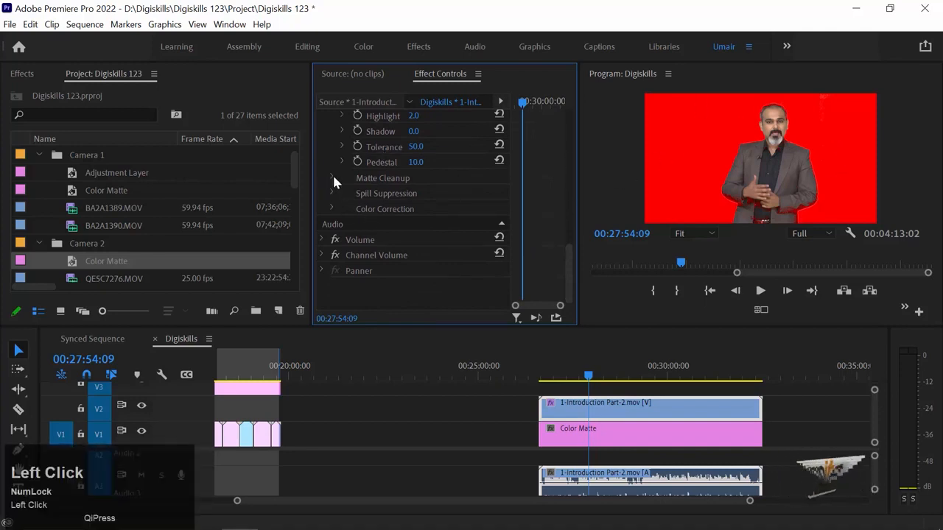
pyautogui.moveTo(413, 193); pyautogui.dragTo(430, 193)
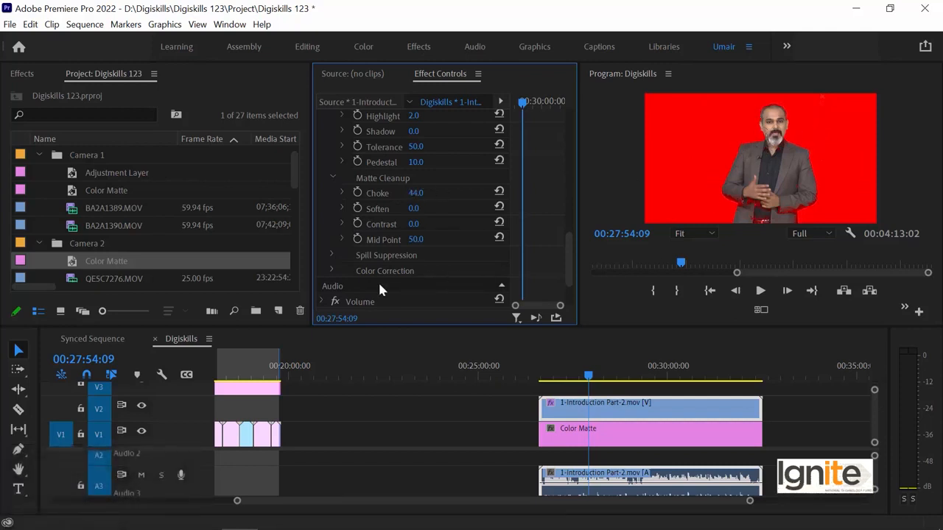
pyautogui.hotkey('ctrl', 'z')
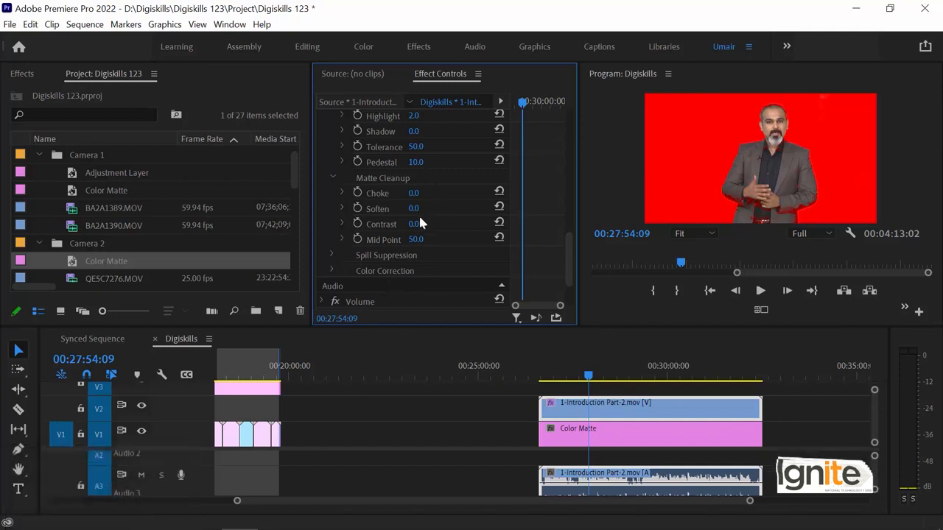
# Try a Soften of 73 in Ultra Key's Matte Cleanup, and undo it along with the preceding Matte Generation change
pyautogui.moveTo(413, 208); pyautogui.dragTo(742, 167)
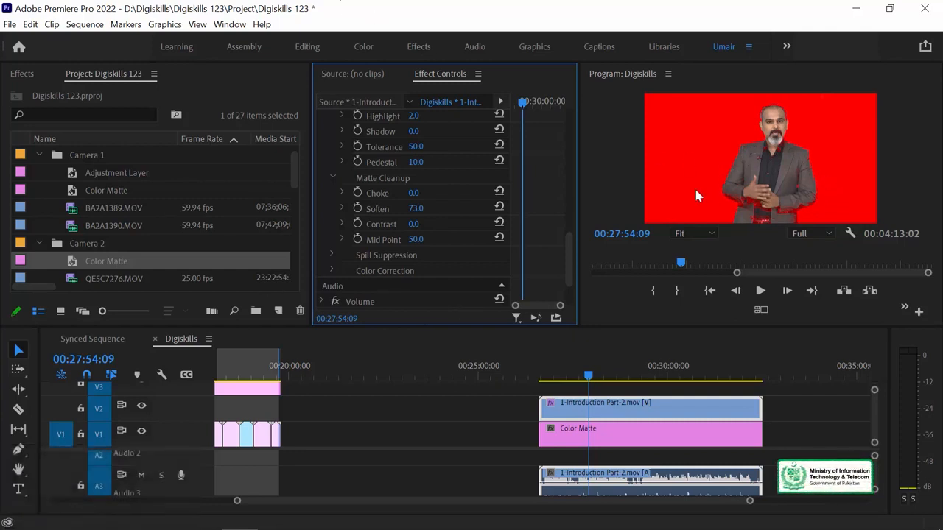
pyautogui.hotkey('ctrl', 'z')
pyautogui.hotkey('ctrl', 'z')
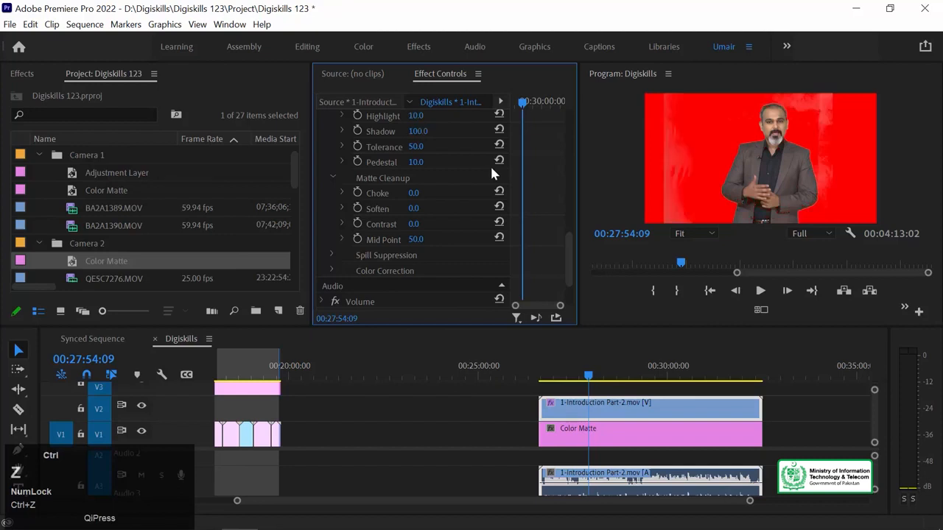
# Switch the Ultra Key setting on the presenter clip to Aggressive
pyautogui.scroll(-2, 461, 139)
pyautogui.scroll(6, 467, 118)
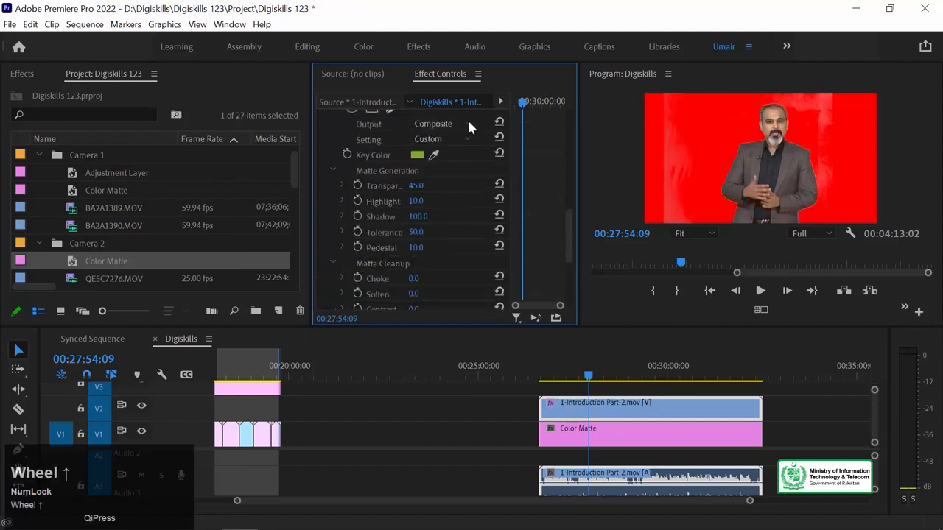
pyautogui.click(452, 212)
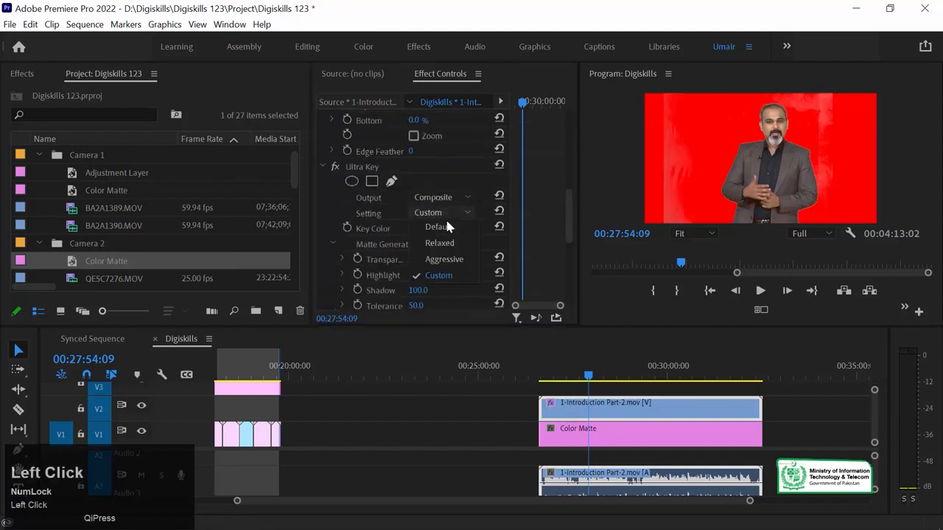
pyautogui.click(453, 257)
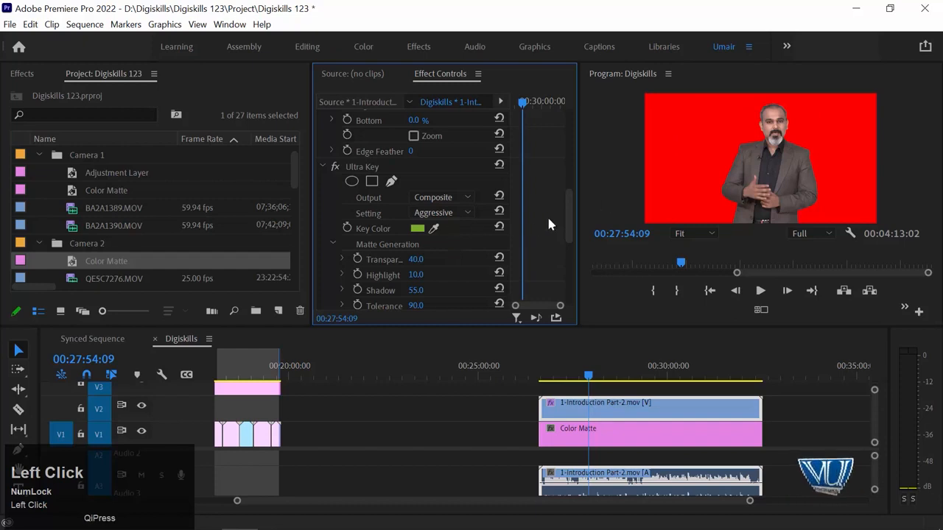
# Try a Desaturate of 100 and a different Range in Ultra Key's Spill Suppression, undo them, and expand the Color Correction settings
pyautogui.moveTo(570, 212); pyautogui.dragTo(571, 274)
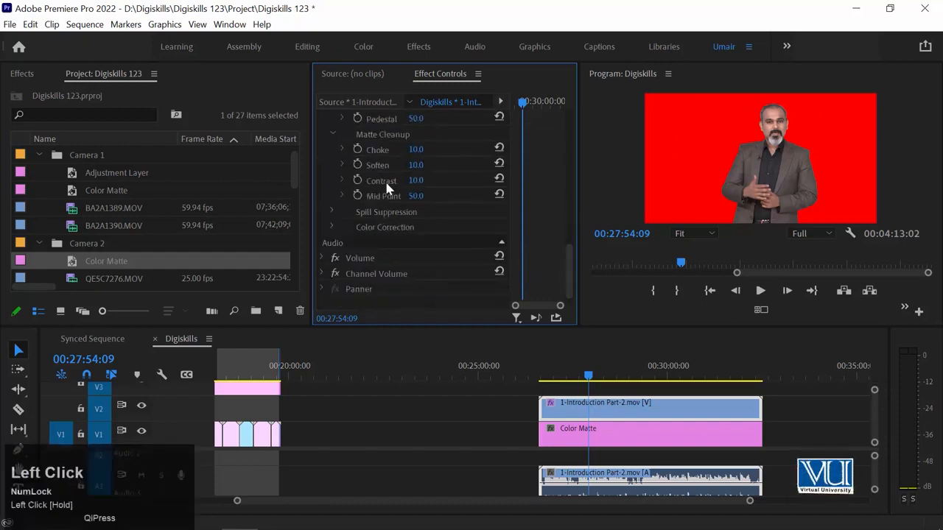
pyautogui.click(332, 210)
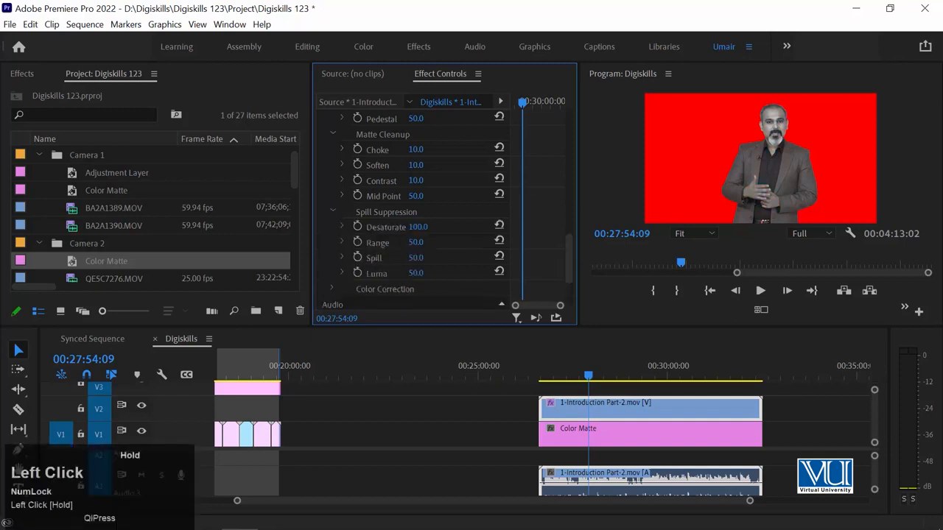
pyautogui.hotkey('ctrl', 'z')
pyautogui.moveTo(417, 243); pyautogui.dragTo(433, 242)
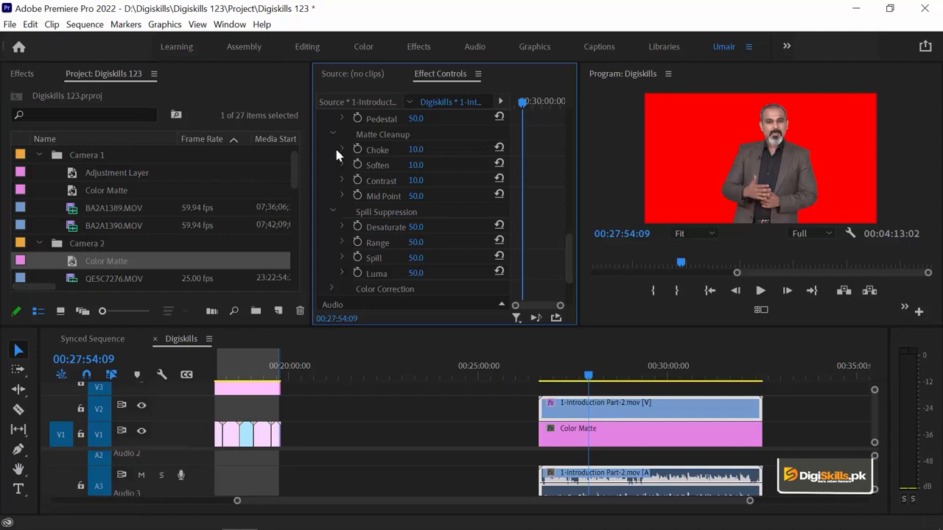
pyautogui.click(333, 212)
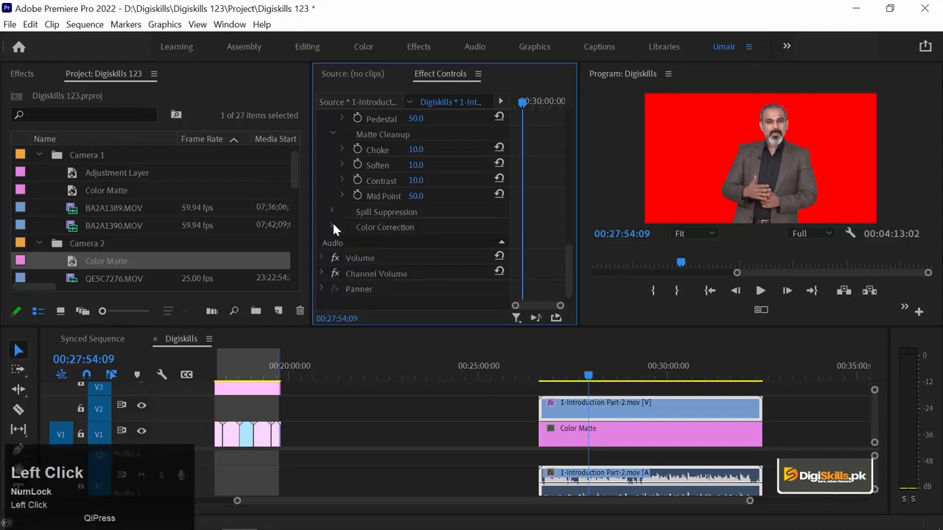
pyautogui.click(331, 227)
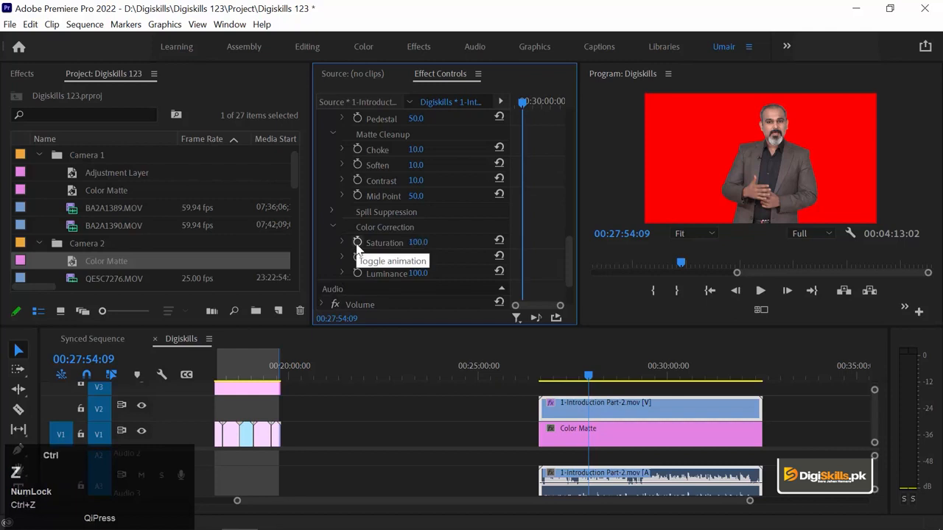
# Import the virtual-television-studio-background-loop video from the Digiskills 123 Video folder into the project
pyautogui.click(622, 430)
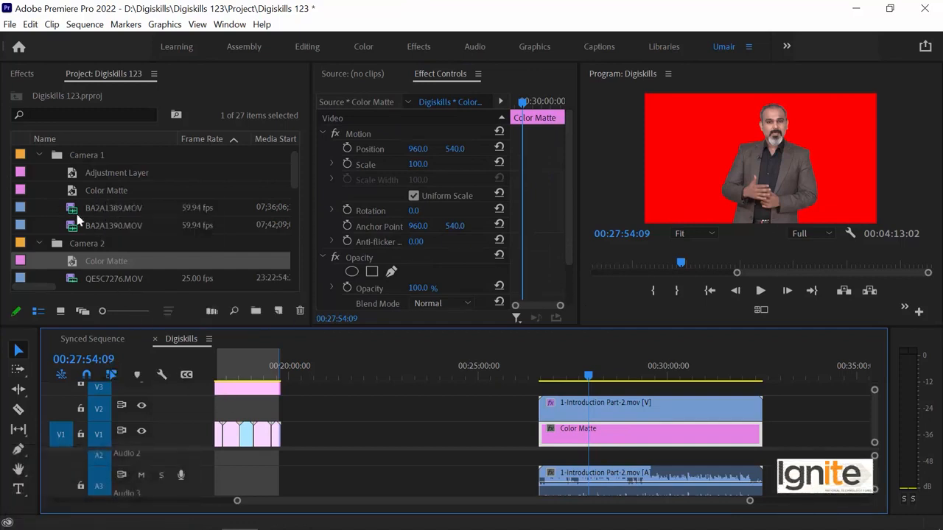
pyautogui.click(42, 156)
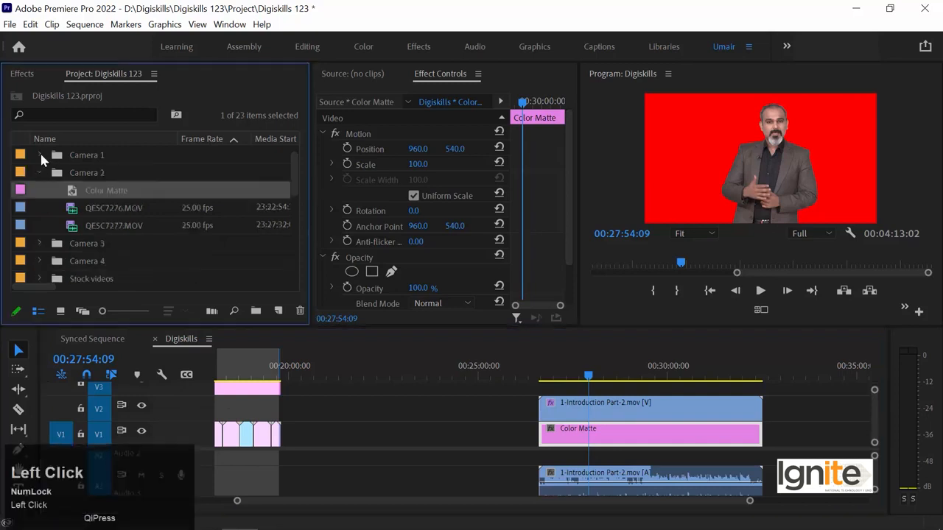
pyautogui.doubleClick(41, 206)
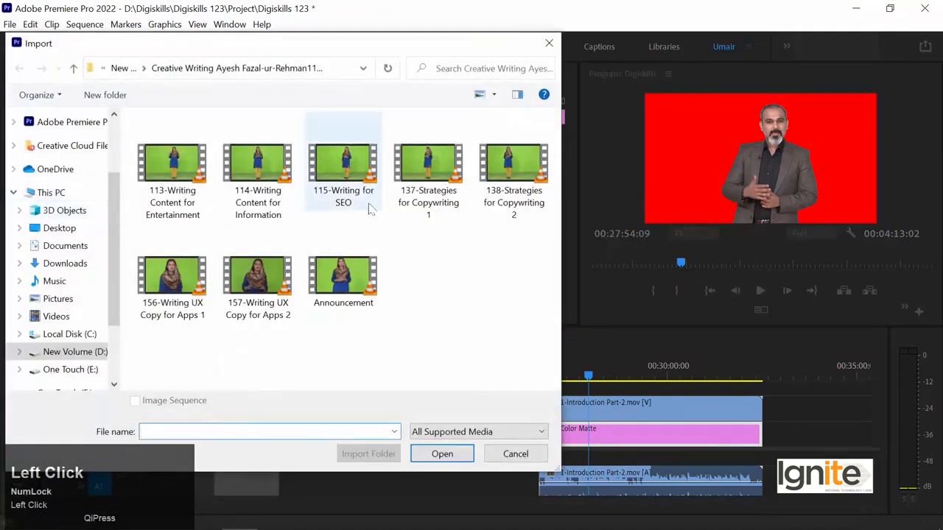
pyautogui.click(121, 68)
pyautogui.doubleClick(169, 220)
pyautogui.doubleClick(176, 140)
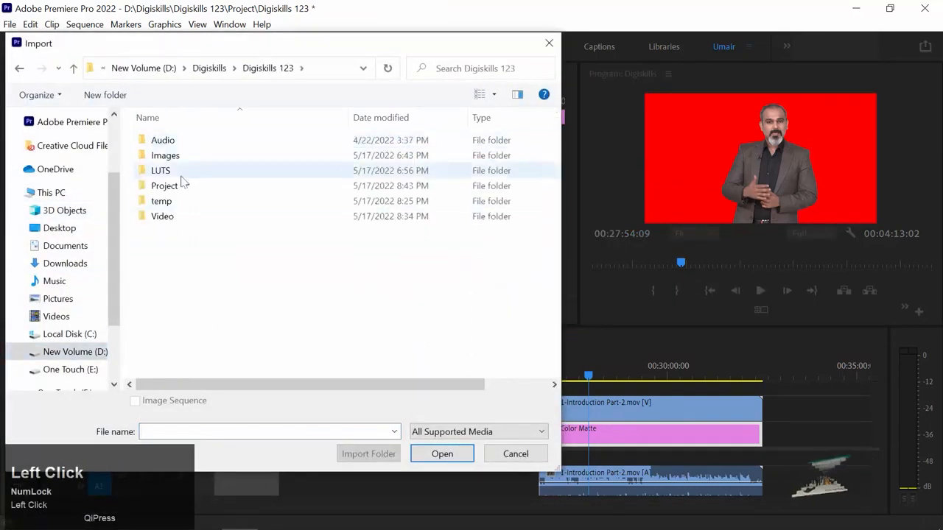
pyautogui.doubleClick(165, 214)
pyautogui.scroll(-10, 197, 309)
pyautogui.click(184, 317)
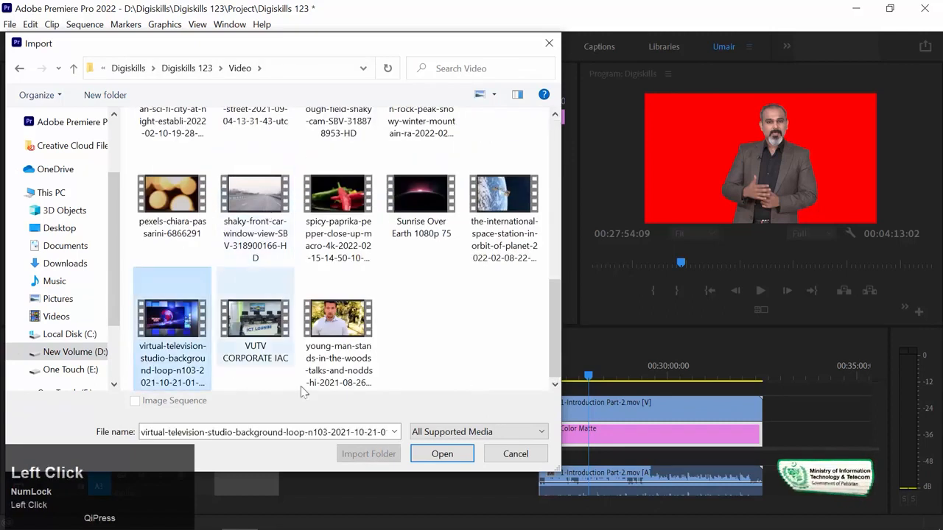
pyautogui.click(442, 454)
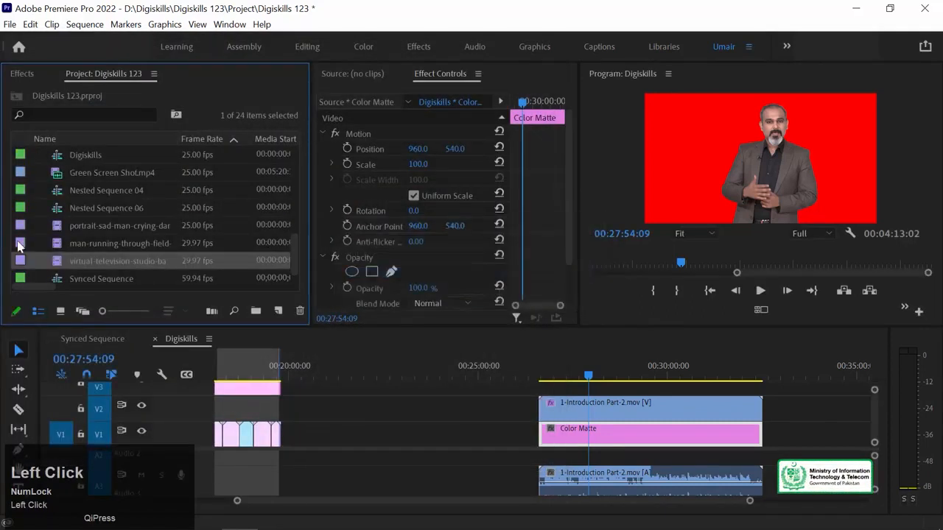
# Move the Color Matte on V1 ahead of the presenter clip and place the virtual television studio clip beneath the presenter's start
pyautogui.moveTo(645, 427); pyautogui.dragTo(422, 434)
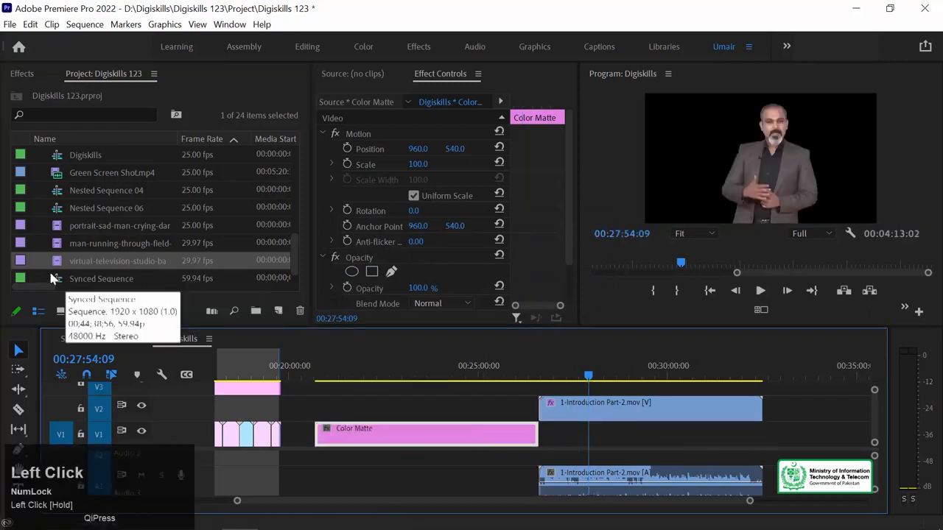
pyautogui.moveTo(95, 261); pyautogui.dragTo(544, 431)
pyautogui.click(547, 375)
pyautogui.press('=')
pyautogui.press('=')
pyautogui.press('=')
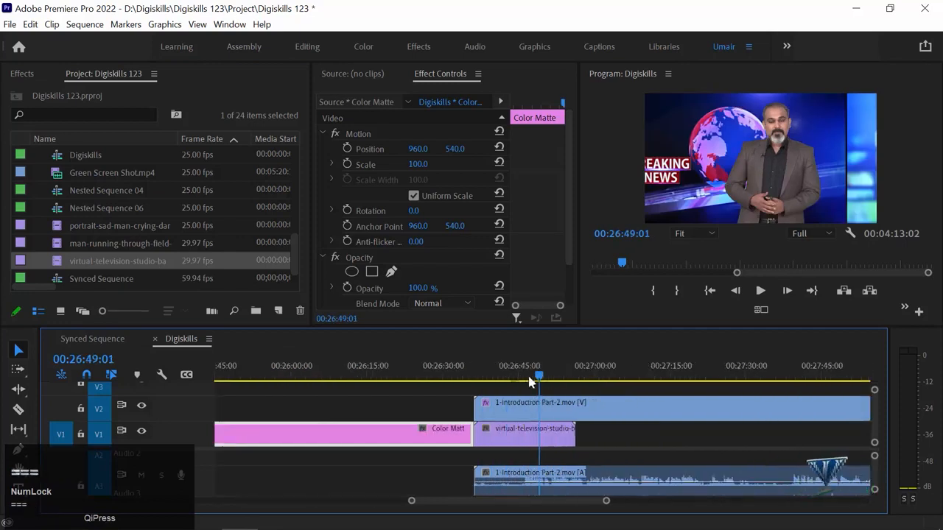
# Scale the virtual television studio clip on V1 down to 54
pyautogui.click(500, 378)
pyautogui.click(522, 435)
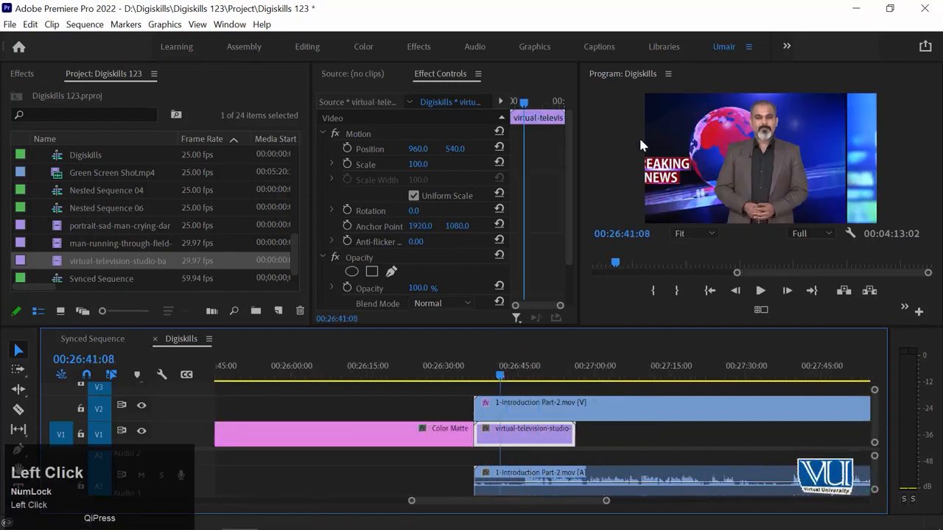
pyautogui.moveTo(417, 164); pyautogui.dragTo(384, 164)
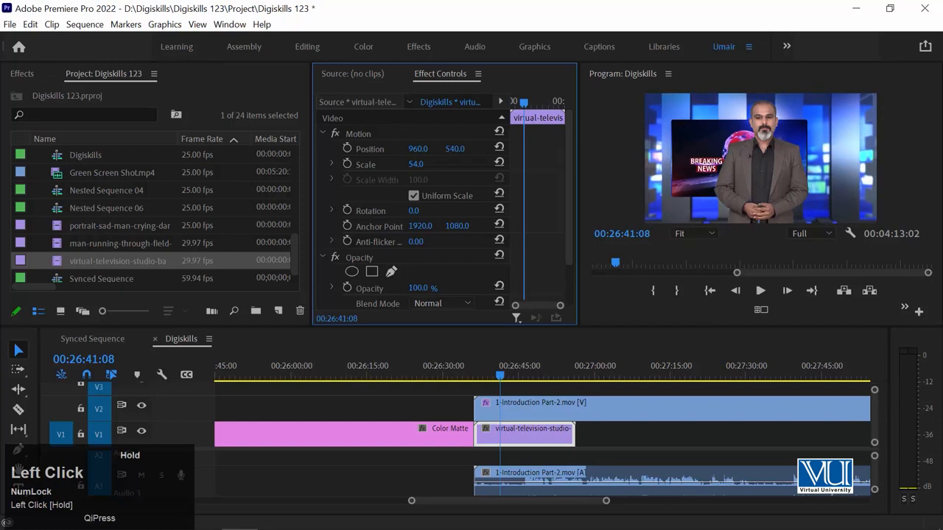
# Shift the presenter clip on V2 sideways to a horizontal position of 467
pyautogui.click(528, 411)
pyautogui.moveTo(415, 149)
pyautogui.moveTo(415, 149); pyautogui.dragTo(52, 149)
# Set the studio background's horizontal position to 1472 and its scale to 77, and play back the composite briefly
pyautogui.click(537, 435)
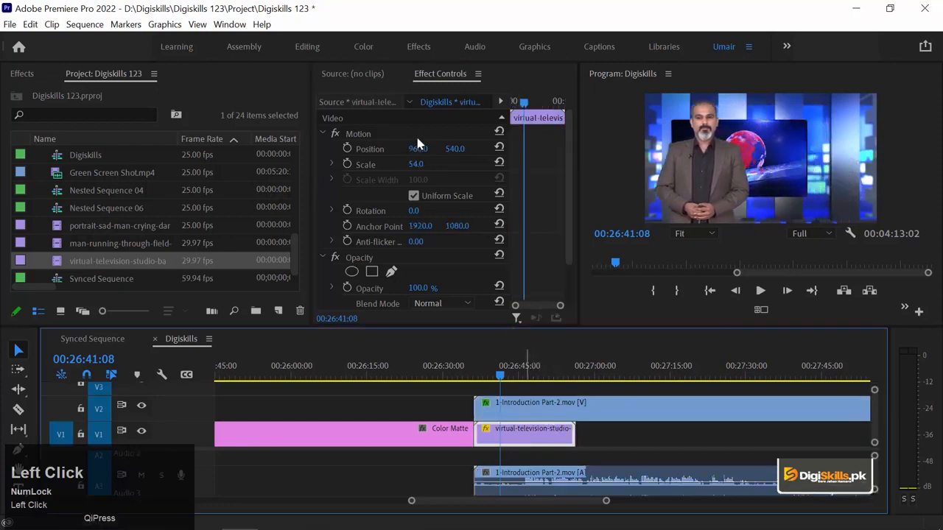
pyautogui.moveTo(419, 148)
pyautogui.mouseDown()
pyautogui.moveTo(433, 167)
pyautogui.moveTo(601, 148)
pyautogui.moveTo(396, 164)
pyautogui.moveTo(416, 164)
pyautogui.mouseUp()
pyautogui.click(372, 134)
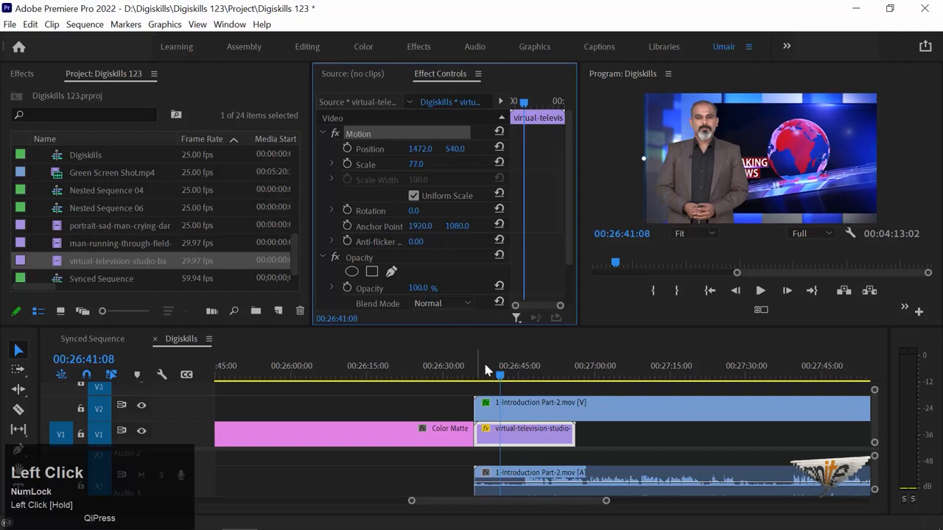
pyautogui.click(475, 372)
pyautogui.press('space')
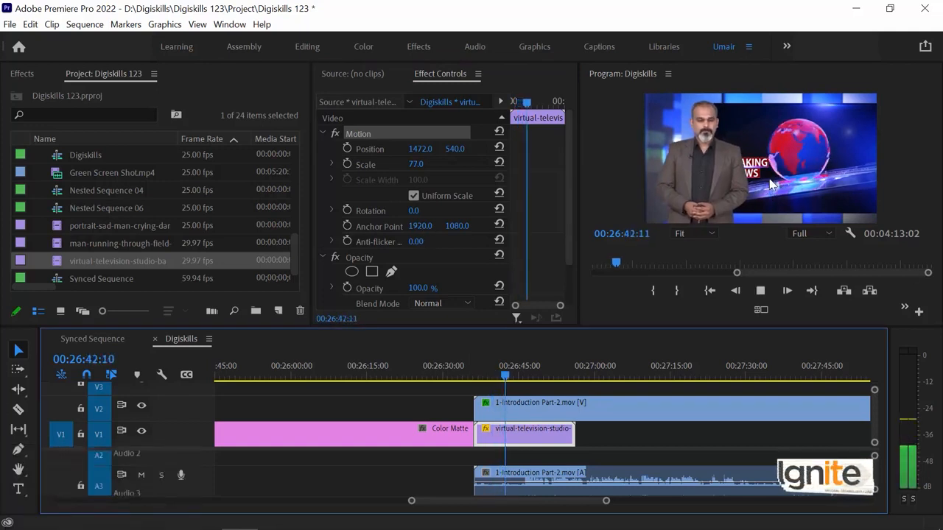
pyautogui.press('space')
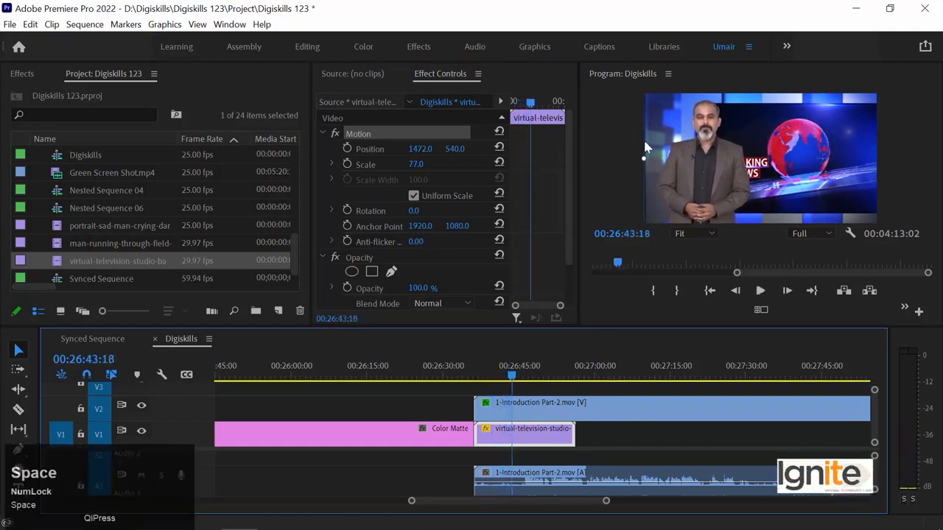
# Reset the studio background's Motion settings and set its scale to 50
pyautogui.click(498, 163)
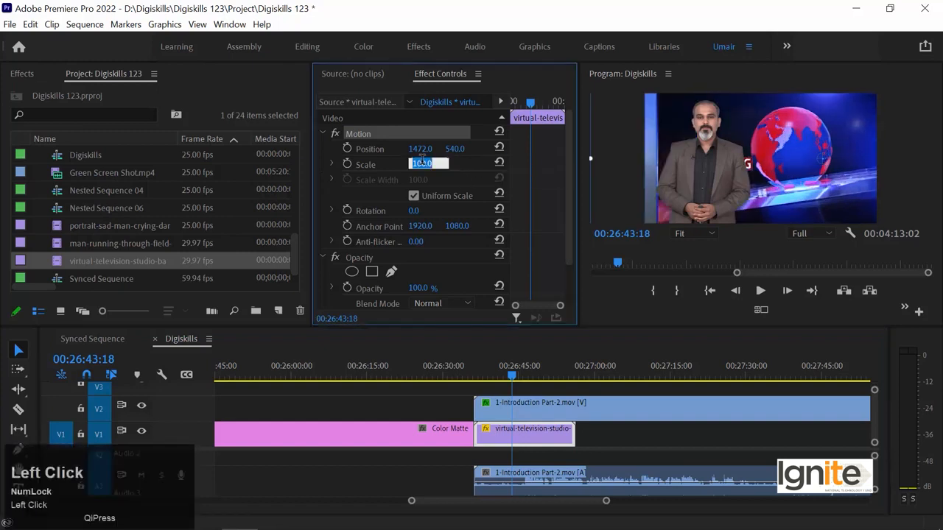
pyautogui.click(499, 131)
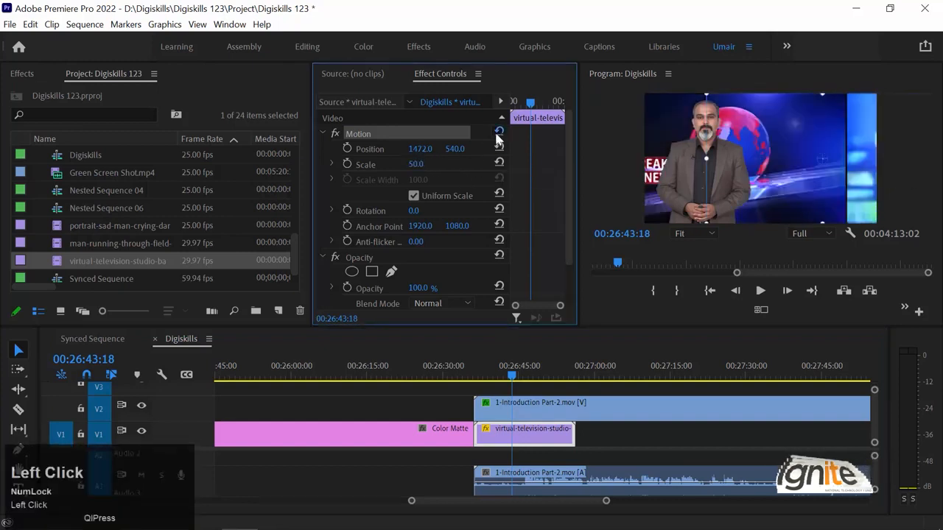
pyautogui.click(418, 163)
pyautogui.write('50')
pyautogui.press('Return')
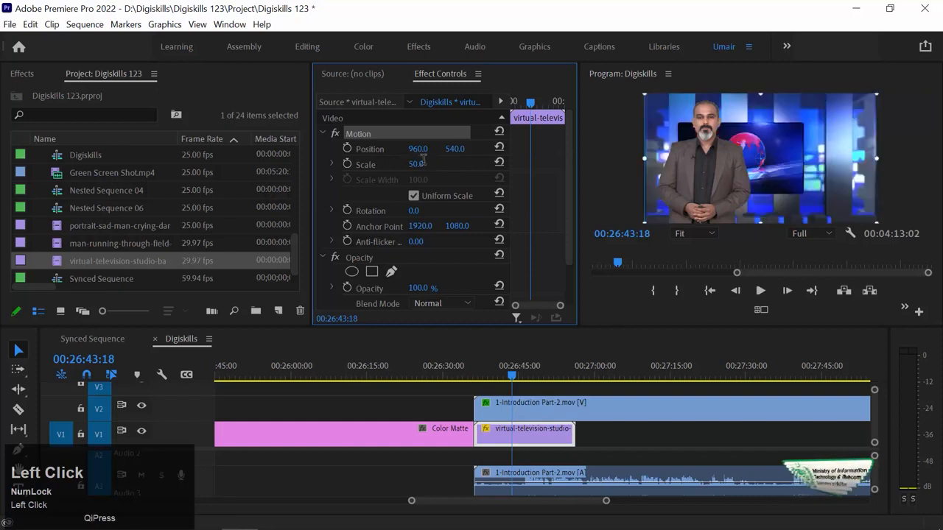
# Move the presenter clip on V2 to position 1433, 603 and scale it down to 89
pyautogui.click(533, 410)
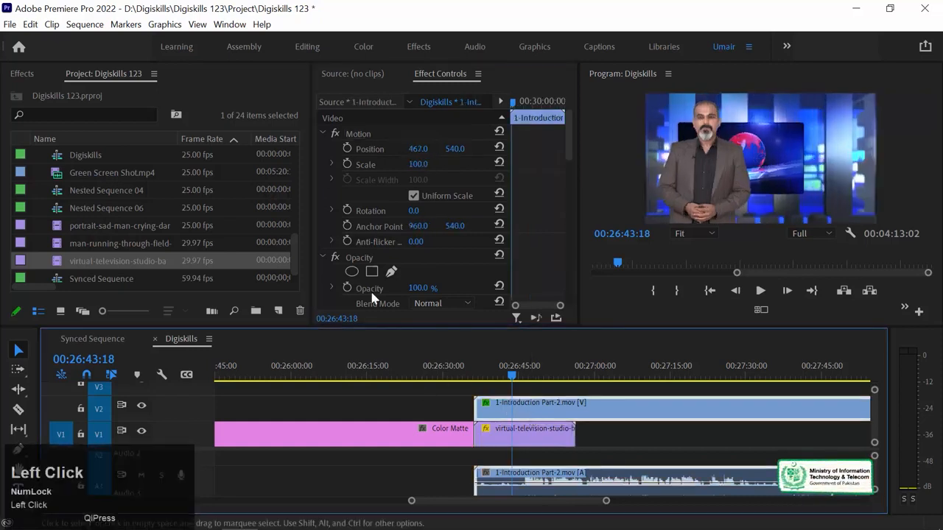
pyautogui.moveTo(410, 153); pyautogui.dragTo(505, 153)
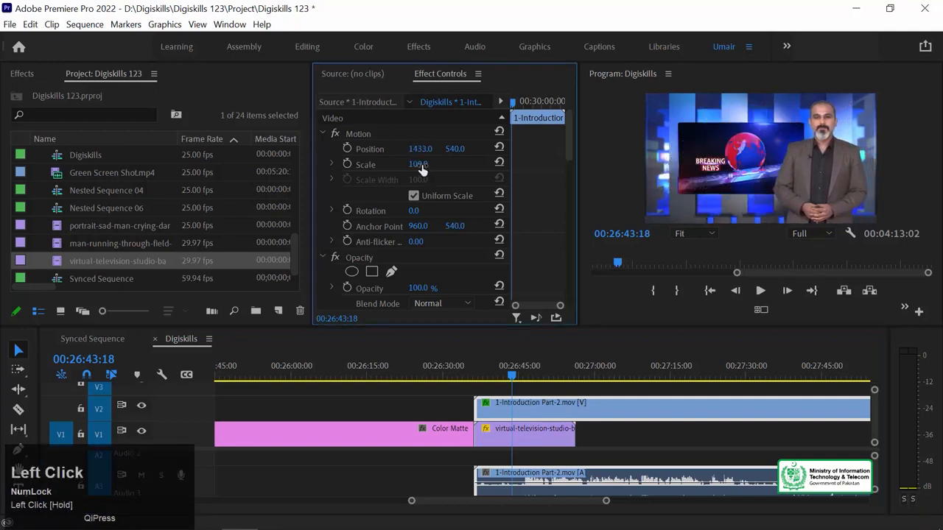
pyautogui.moveTo(418, 164); pyautogui.dragTo(402, 165)
pyautogui.moveTo(456, 149); pyautogui.dragTo(492, 148)
pyautogui.moveTo(416, 164); pyautogui.dragTo(427, 164)
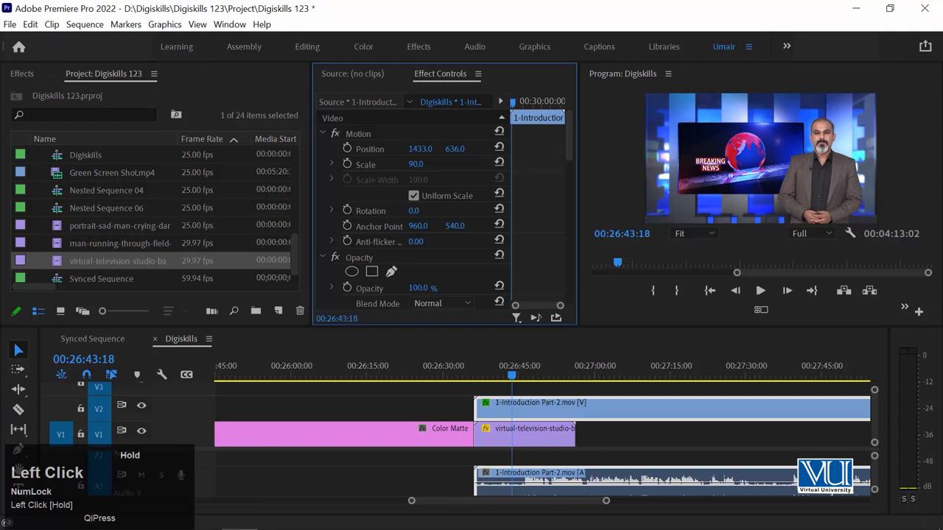
pyautogui.moveTo(454, 149); pyautogui.dragTo(437, 149)
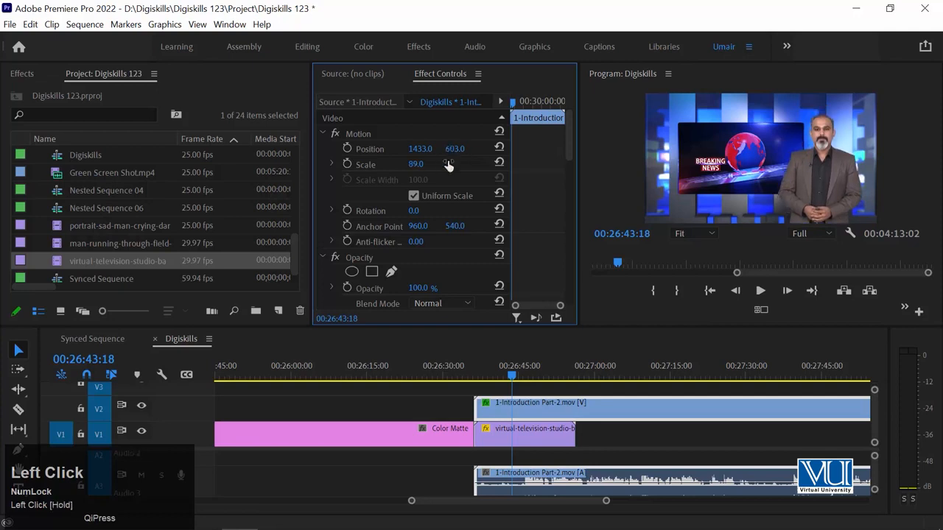
# Reset the presenter clip's scale and position, and set its horizontal position to 1438
pyautogui.click(499, 163)
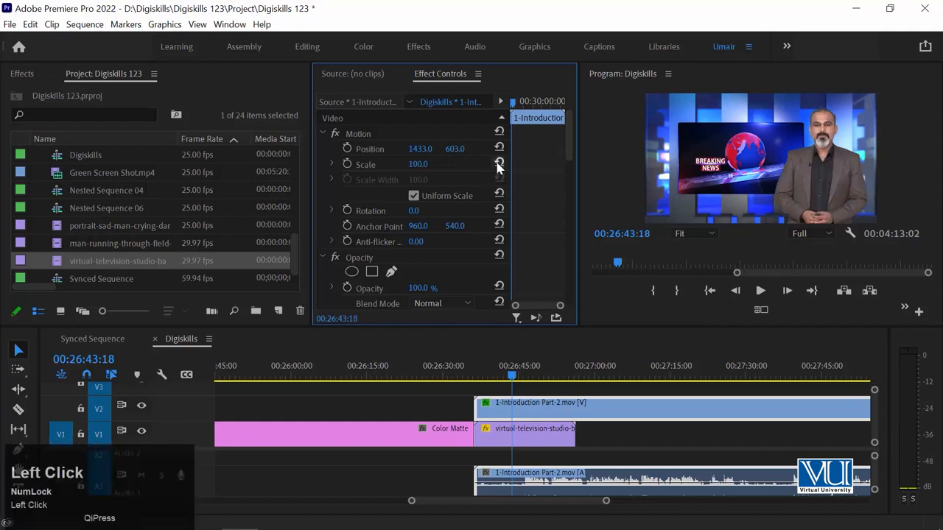
pyautogui.click(499, 148)
pyautogui.moveTo(419, 148); pyautogui.dragTo(471, 148)
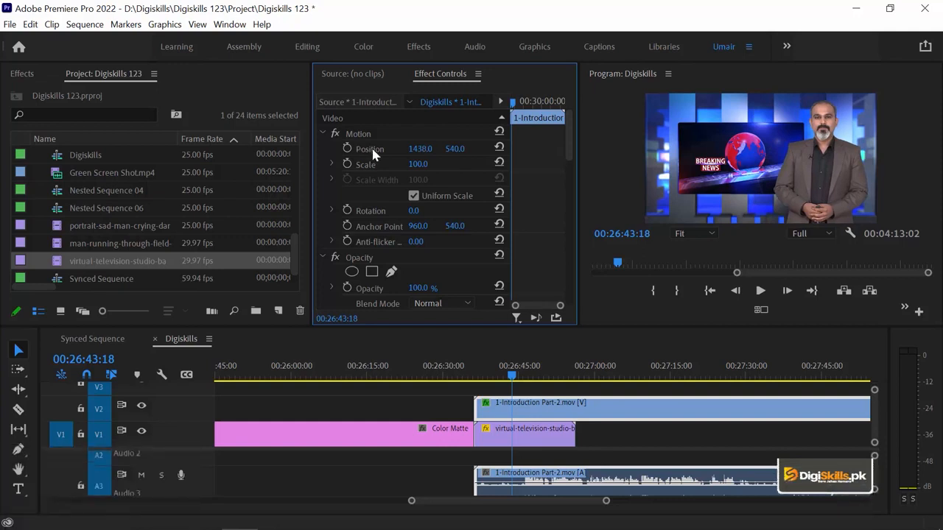
# Preview the composite further along the studio background clip and save the project
pyautogui.moveTo(526, 375); pyautogui.dragTo(529, 376)
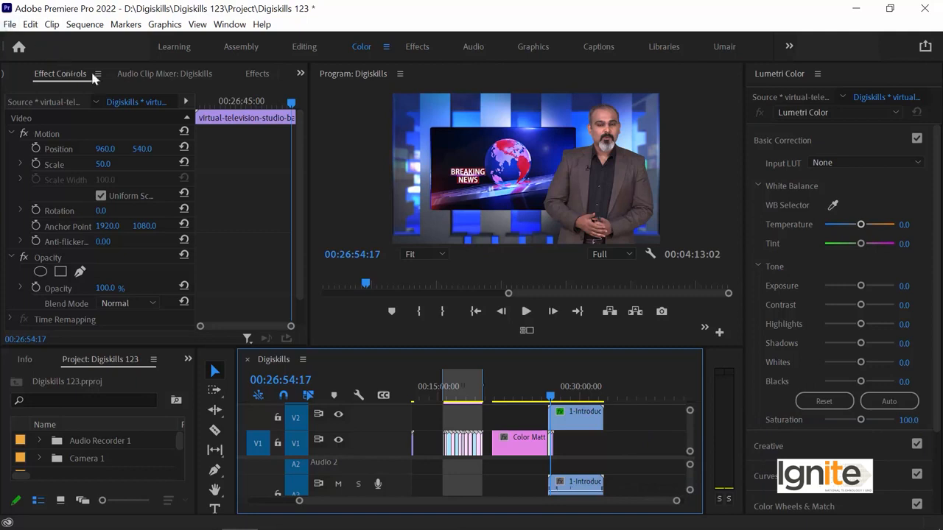
pyautogui.hotkey('ctrl', 's')
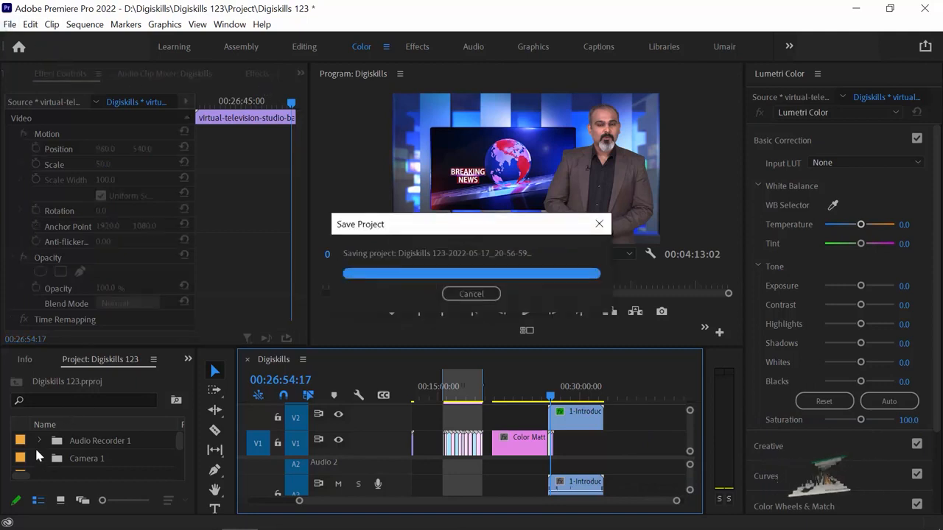
# Import the woman-using-laptop-with-green-chroma-key-screen clip from the project's Video folder
pyautogui.doubleClick(30, 445)
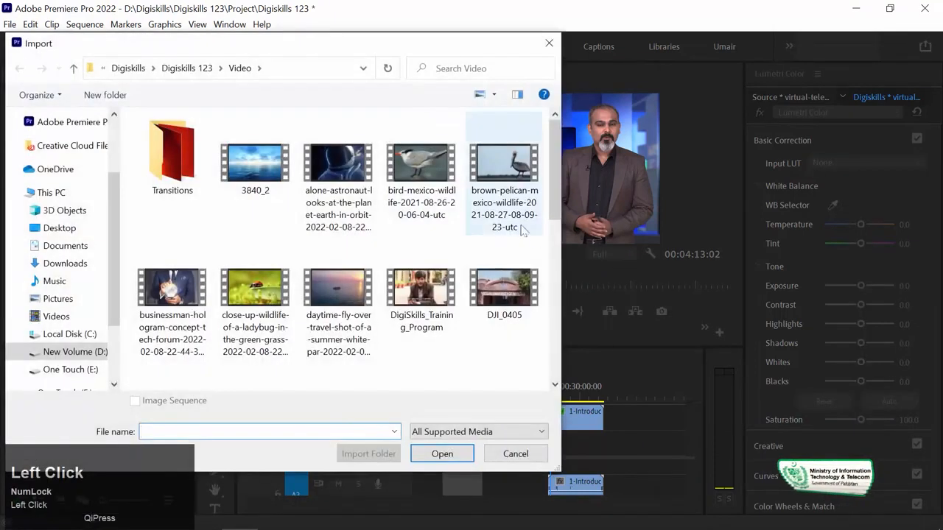
pyautogui.moveTo(549, 180); pyautogui.dragTo(420, 335)
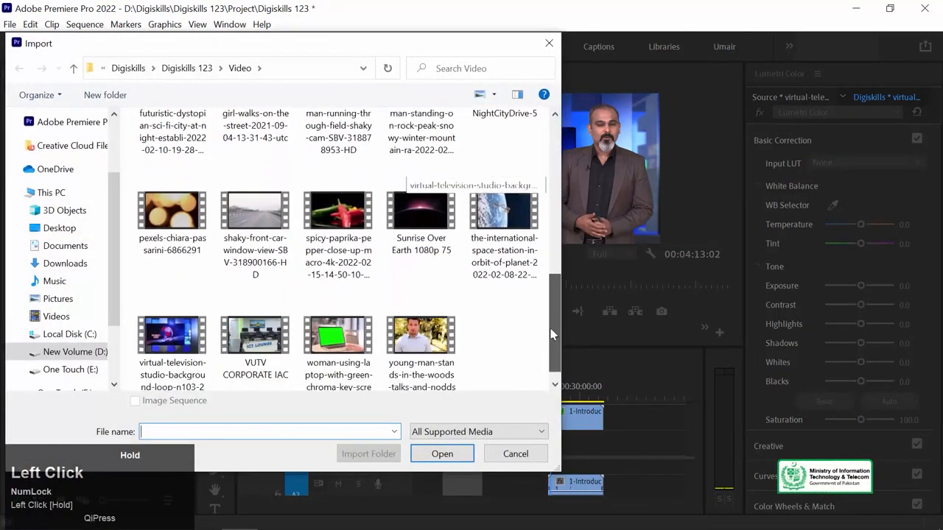
pyautogui.click(332, 333)
pyautogui.click(434, 452)
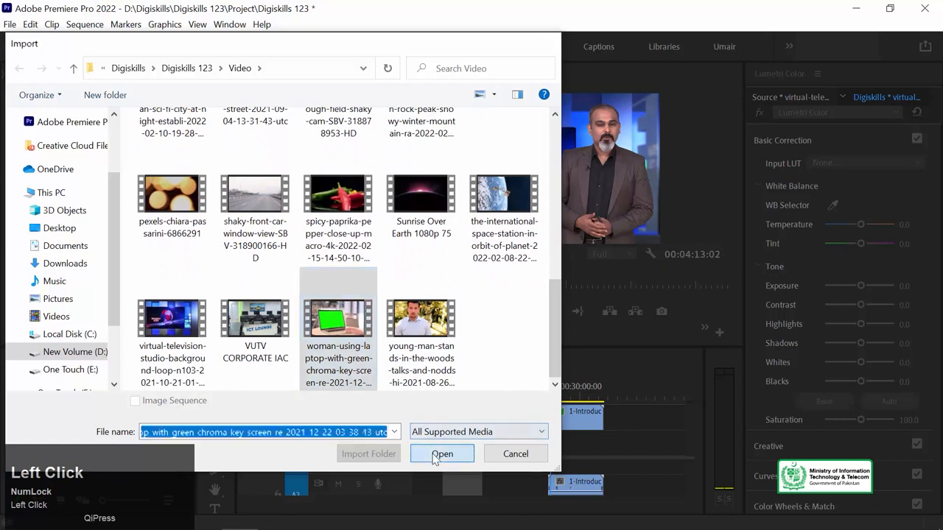
# Place the imported laptop clip on V1 in the empty area past the existing clips, at about 00:35:54
pyautogui.scroll(-2, 118, 456)
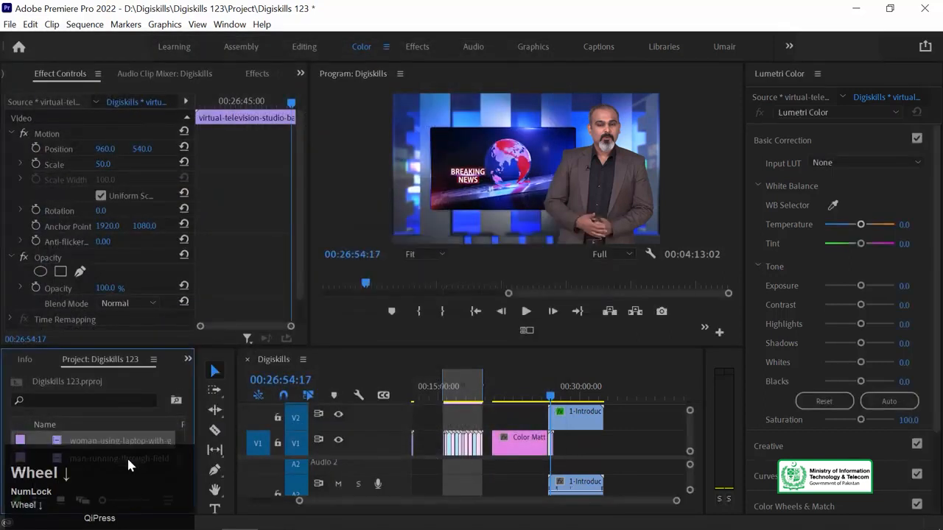
pyautogui.scroll(1, 110, 453)
pyautogui.moveTo(57, 440); pyautogui.dragTo(638, 446)
pyautogui.click(637, 384)
pyautogui.press('=')
pyautogui.press('=')
pyautogui.press('=')
pyautogui.press('=')
# Play part of the laptop clip to preview its green screen footage
pyautogui.click(543, 392)
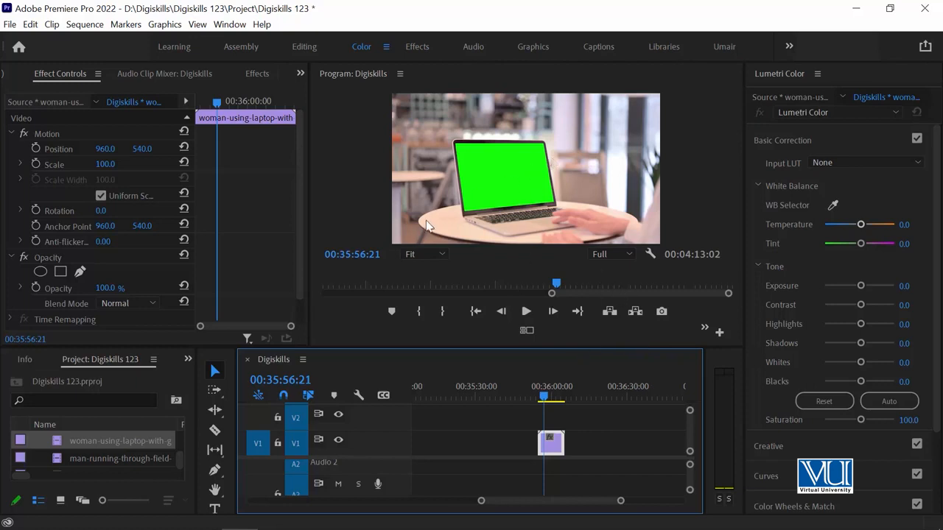
pyautogui.press('space')
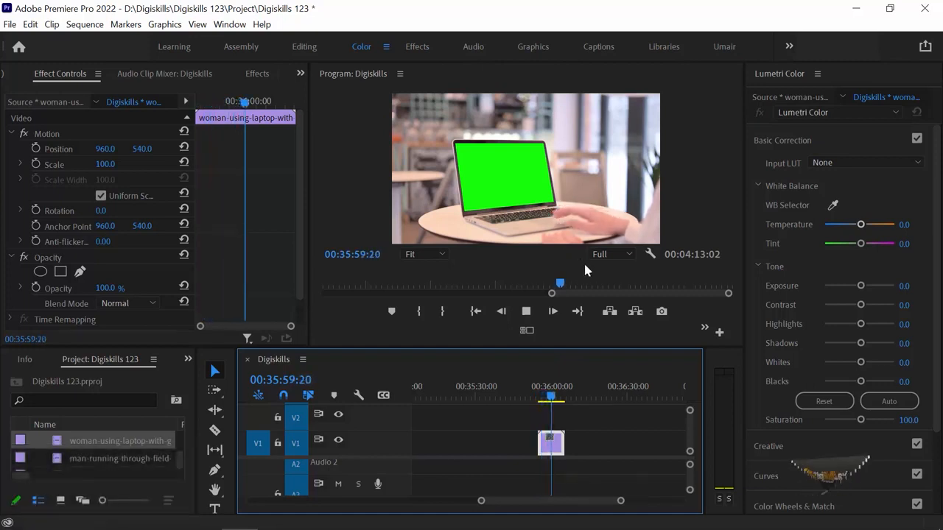
pyautogui.press('space')
# Cut the guests-bring-sparklers clip out of V1 at about 00:19:04
pyautogui.press('-')
pyautogui.press('-')
pyautogui.press('-')
pyautogui.press('-')
pyautogui.press('-')
pyautogui.press('-')
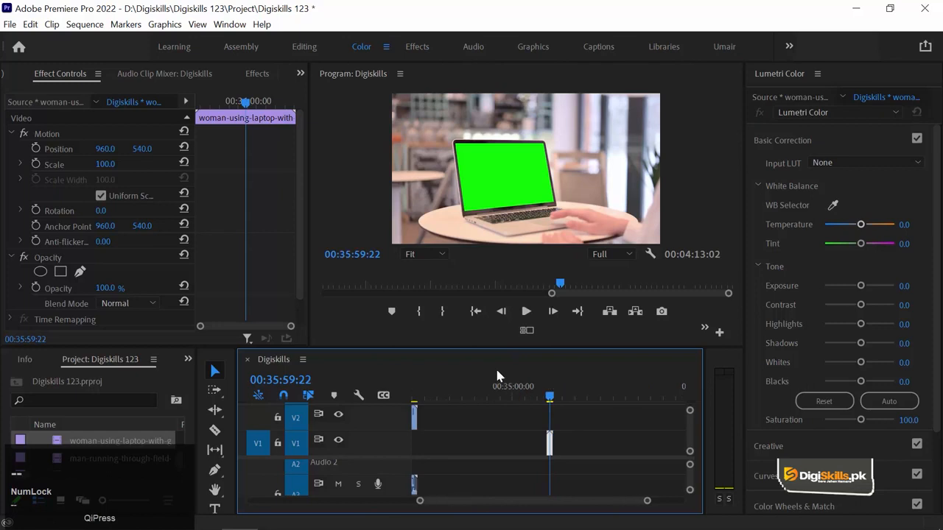
pyautogui.click(519, 394)
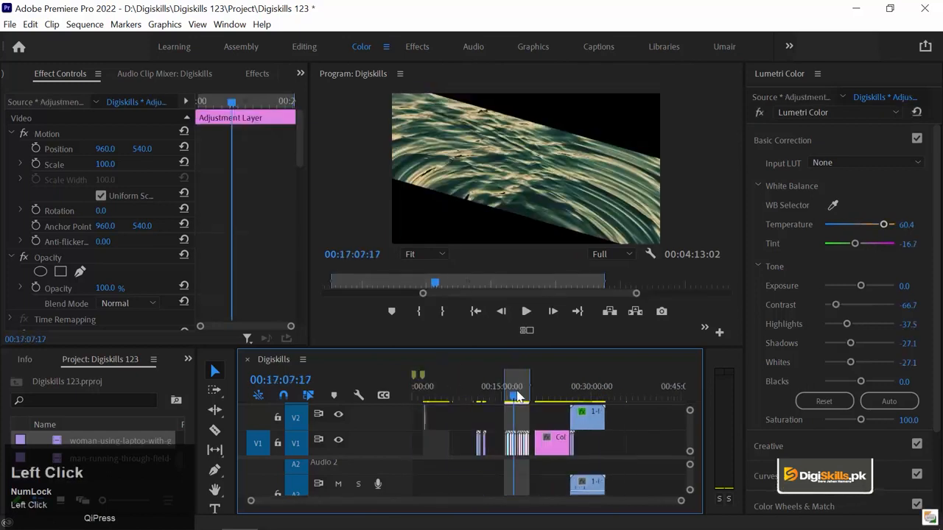
pyautogui.press('=')
pyautogui.press('=')
pyautogui.press('=')
pyautogui.press('=')
pyautogui.scroll(-2, 572, 435)
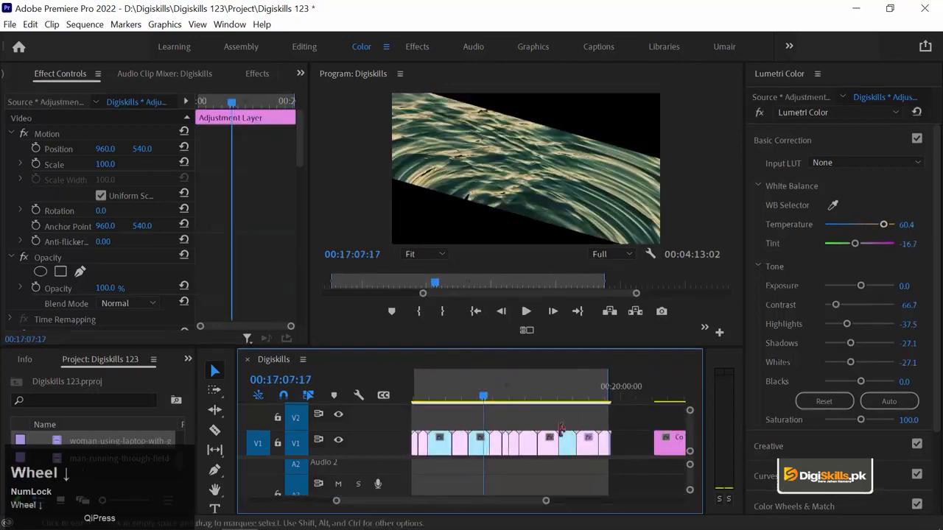
pyautogui.press('Delete')
pyautogui.click(466, 396)
pyautogui.click(589, 395)
pyautogui.press('Up')
pyautogui.hotkey('ctrl', 'x')
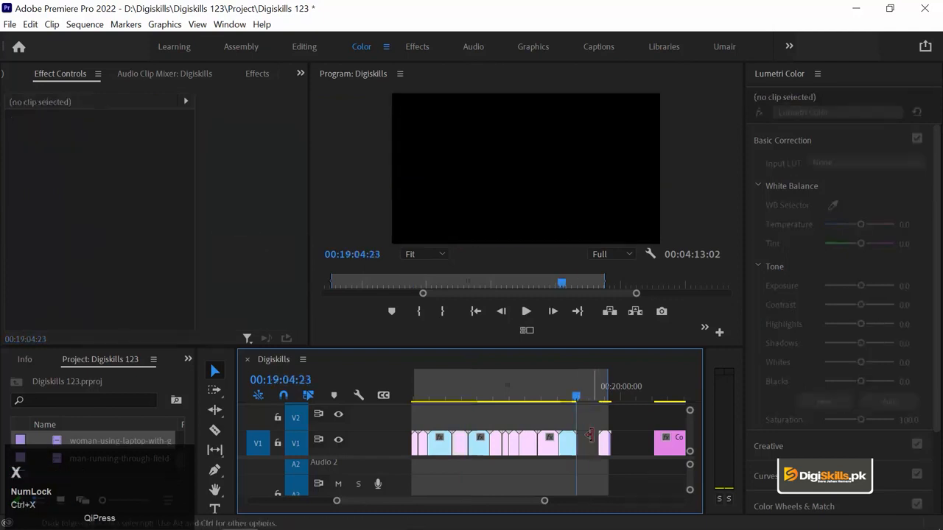
# Paste the guests-bring-sparklers clip on V1 a short gap after the laptop clip
pyautogui.press('-')
pyautogui.press('-')
pyautogui.press('-')
pyautogui.click(629, 395)
pyautogui.press('=')
pyautogui.press('=')
pyautogui.press('=')
pyautogui.press('=')
pyautogui.press('Up')
pyautogui.click(514, 390)
pyautogui.hotkey('ctrl', 'v')
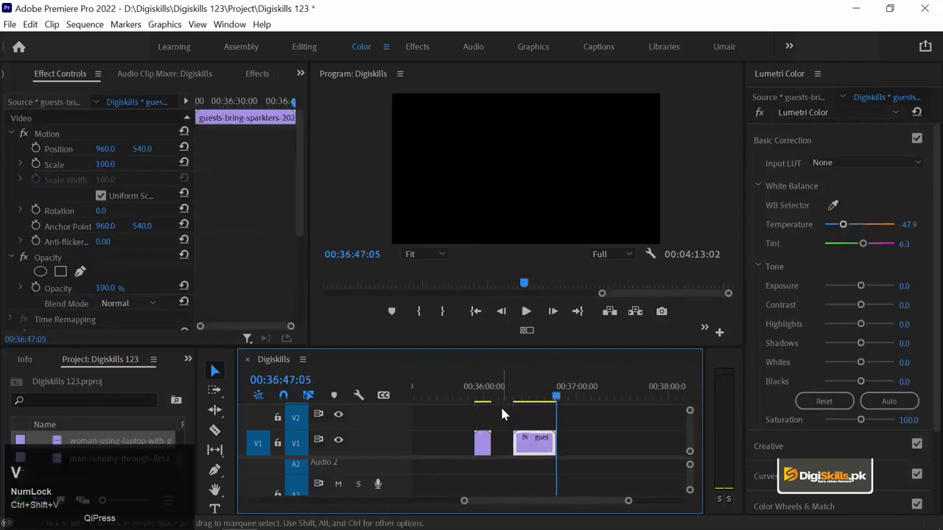
# Play the laptop clip from its start to examine the green laptop screen, with the Effects list opened
pyautogui.click(484, 390)
pyautogui.click(257, 73)
pyautogui.click(476, 388)
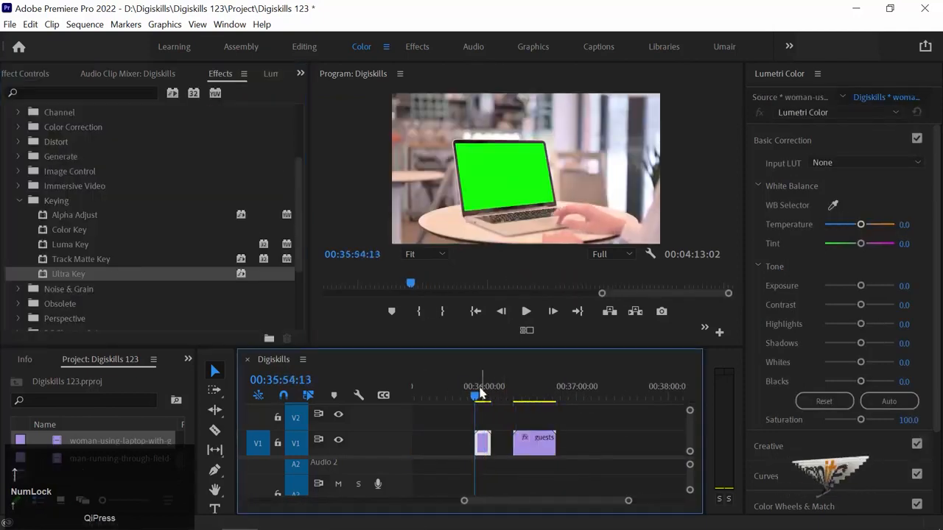
pyautogui.press('space')
pyautogui.press('`')
pyautogui.press('`')
pyautogui.press('space')
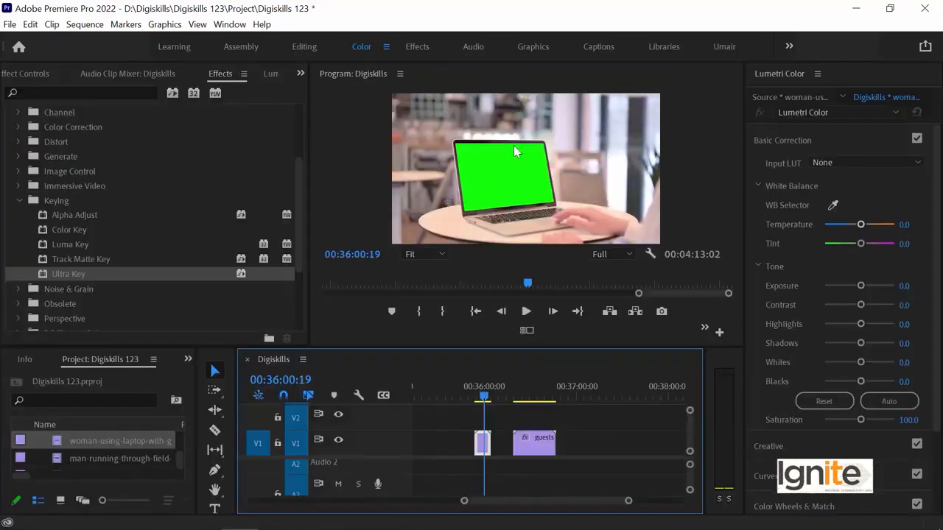
# Apply Ultra Key to the laptop clip and sample the laptop's green screen as the key color
pyautogui.moveTo(83, 276); pyautogui.dragTo(331, 372)
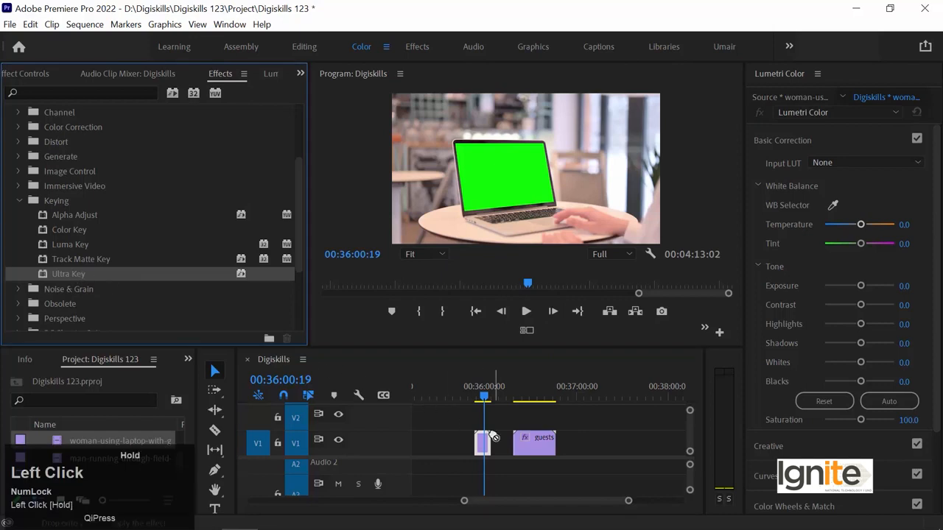
pyautogui.moveTo(487, 438); pyautogui.dragTo(484, 442)
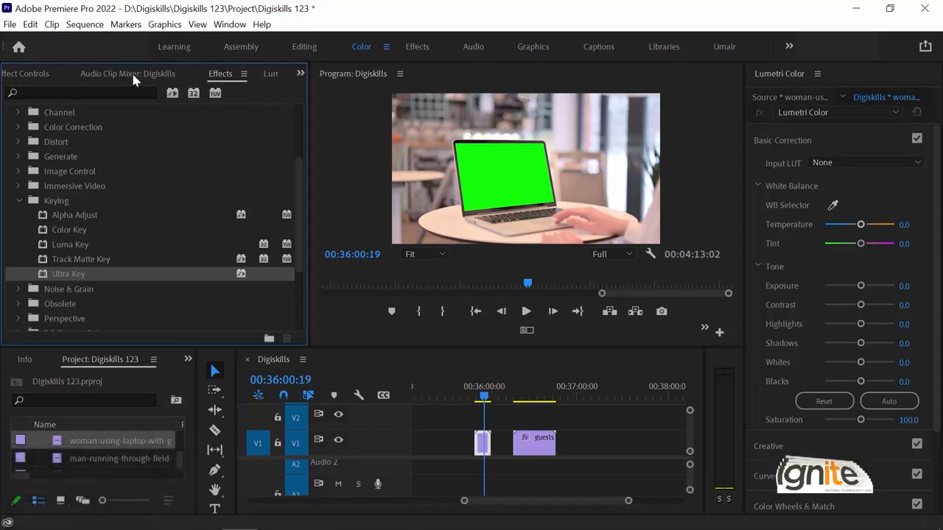
pyautogui.click(37, 71)
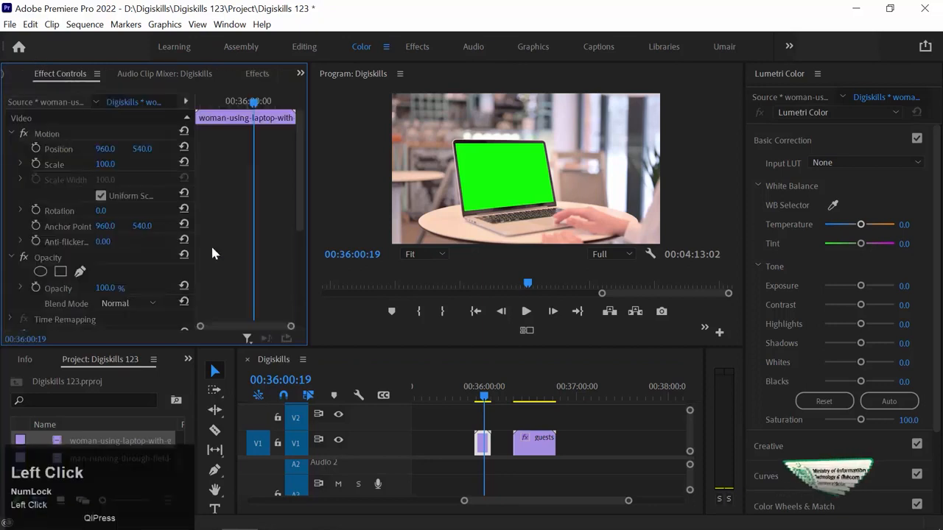
pyautogui.scroll(-3, 210, 245)
pyautogui.scroll(-2, 212, 254)
pyautogui.click(122, 236)
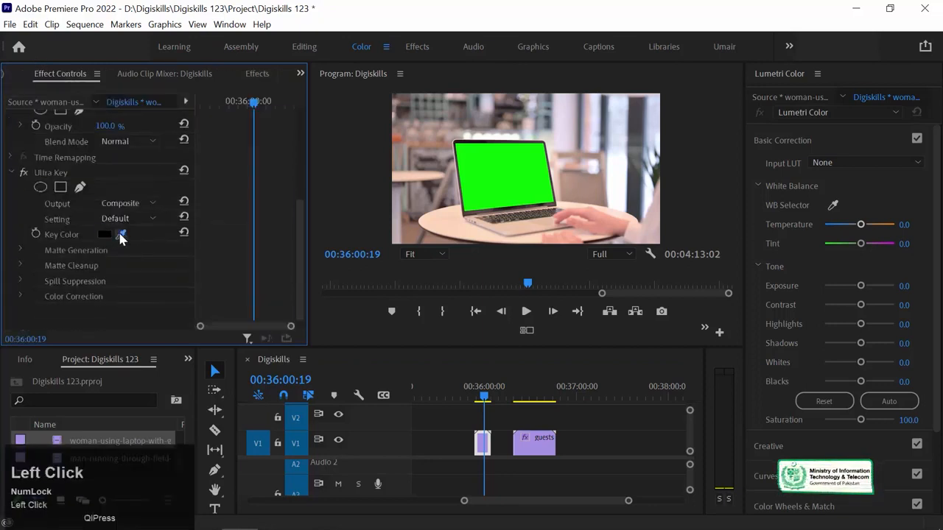
pyautogui.click(522, 167)
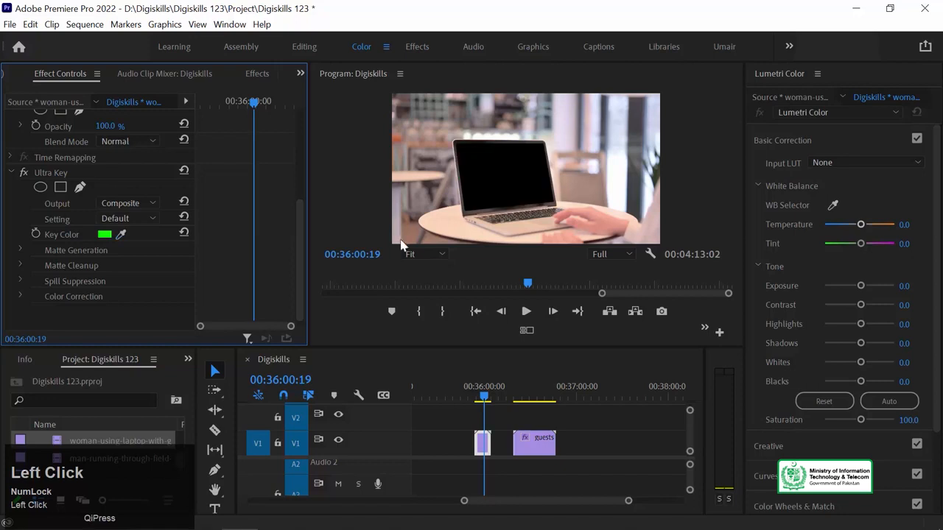
# Try other Ultra Key setting presets on the laptop clip, then return the setting to Default
pyautogui.click(137, 217)
pyautogui.click(141, 239)
pyautogui.click(144, 215)
pyautogui.click(143, 261)
pyautogui.click(136, 219)
pyautogui.click(121, 233)
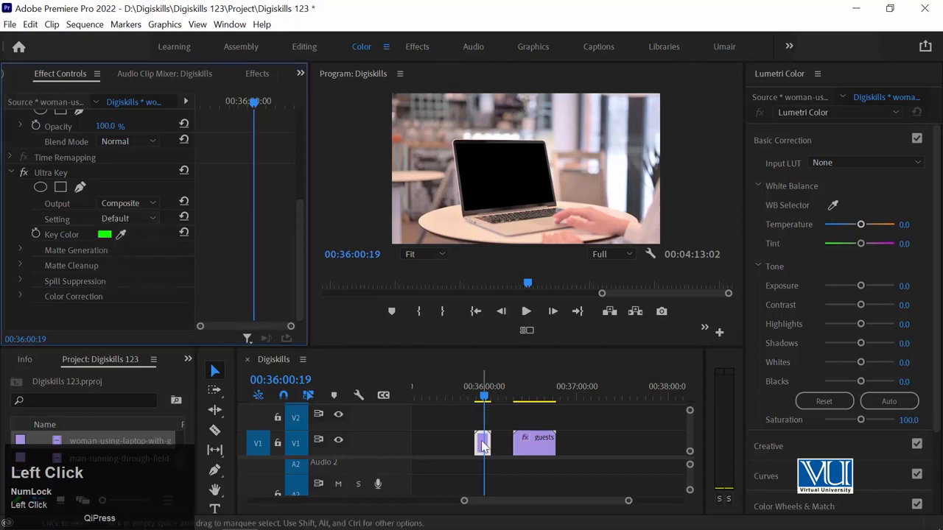
# Move the keyed laptop clip onto V2, aligned with the start of the guests-bring-sparklers clip
pyautogui.click(482, 388)
pyautogui.press('=')
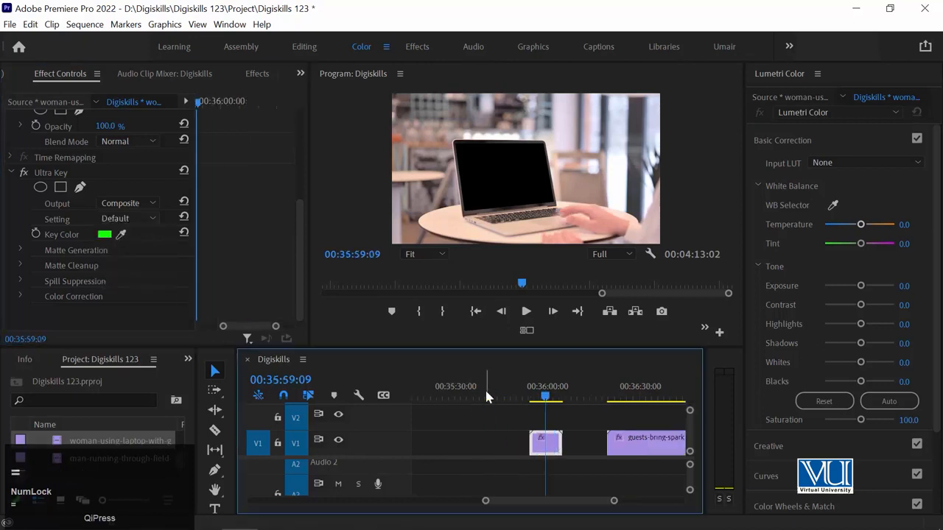
pyautogui.press('=')
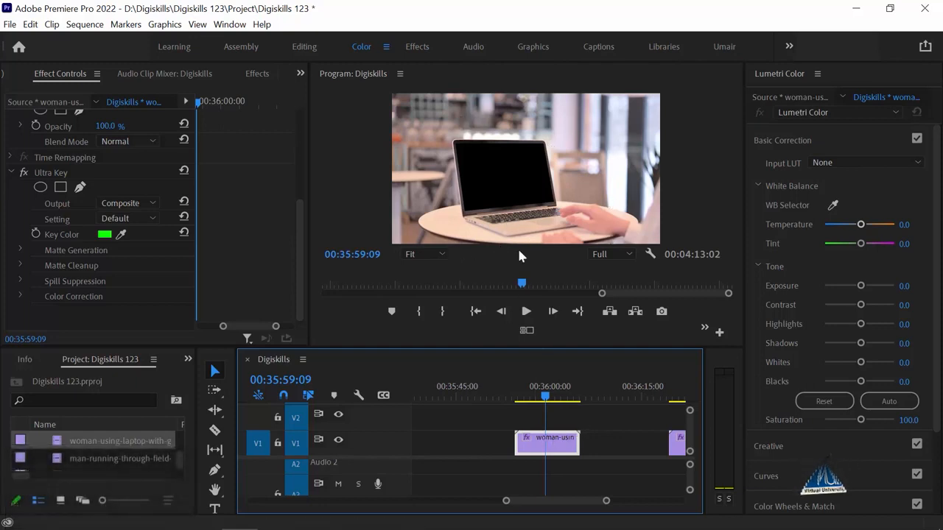
pyautogui.press('-')
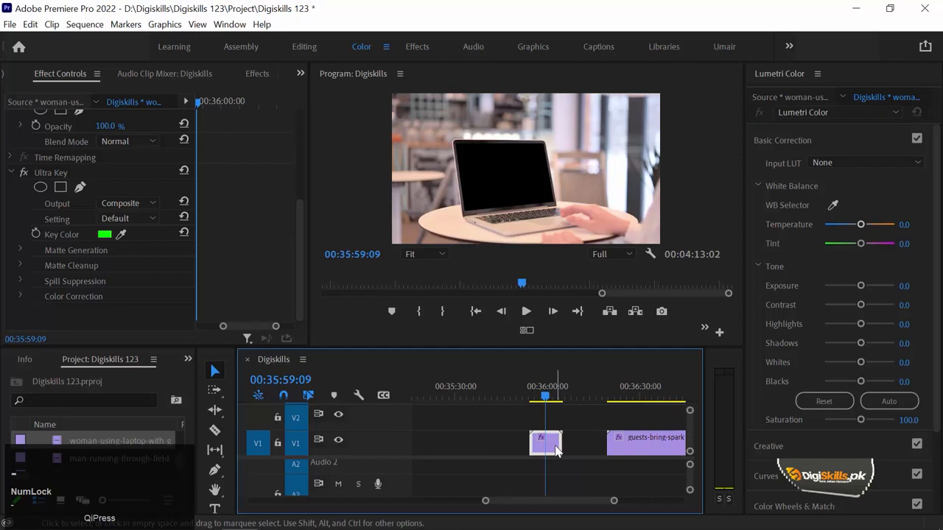
pyautogui.moveTo(556, 447); pyautogui.dragTo(633, 417)
pyautogui.click(614, 396)
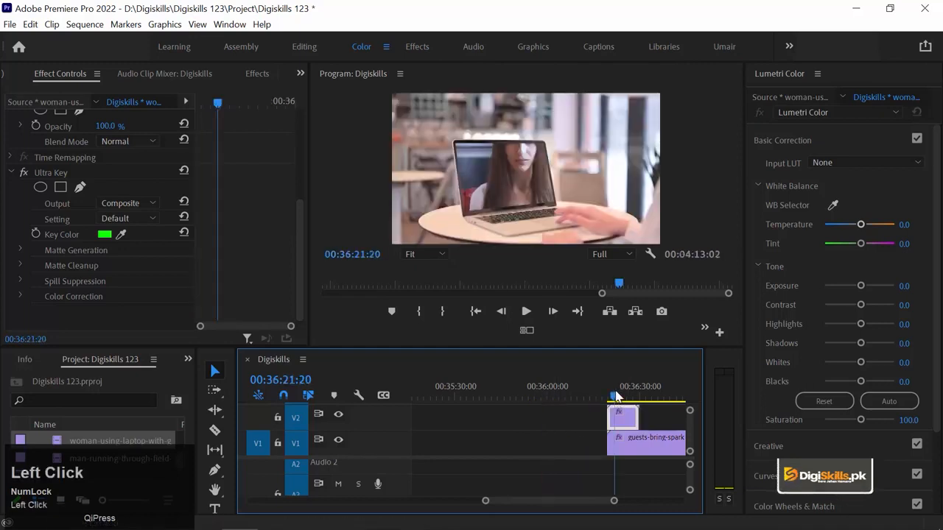
# Disable the laptop clip on V2 to inspect the guests-bring-sparklers footage beneath it, and enable it again
pyautogui.press('=')
pyautogui.press('=')
pyautogui.press('=')
pyautogui.press('Up')
pyautogui.moveTo(490, 401); pyautogui.dragTo(517, 398)
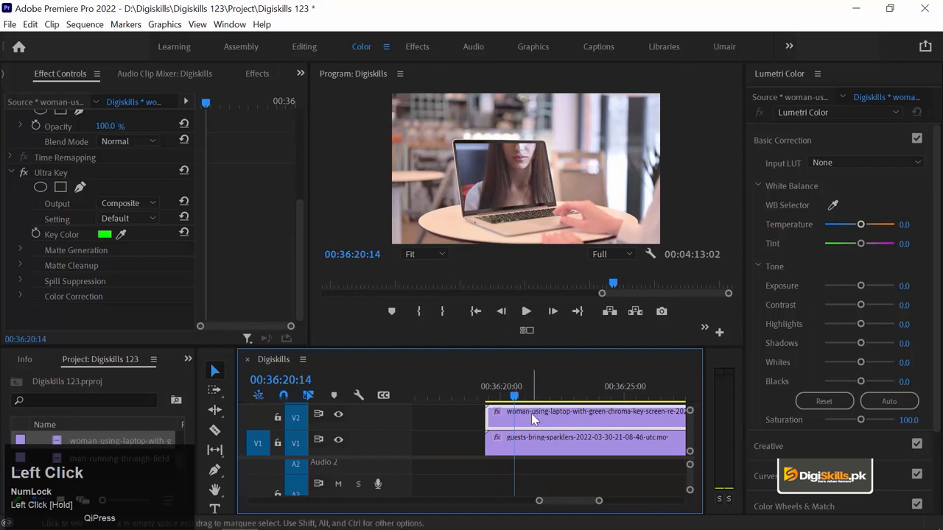
pyautogui.rightClick(531, 413)
pyautogui.click(546, 254)
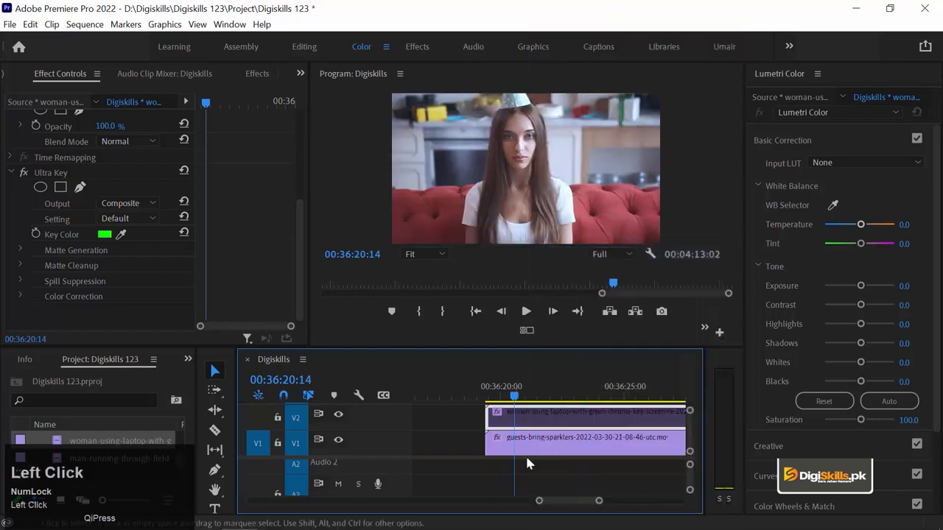
pyautogui.moveTo(524, 397)
pyautogui.mouseDown()
pyautogui.moveTo(647, 380)
pyautogui.moveTo(677, 391)
pyautogui.moveTo(539, 401)
pyautogui.mouseUp()
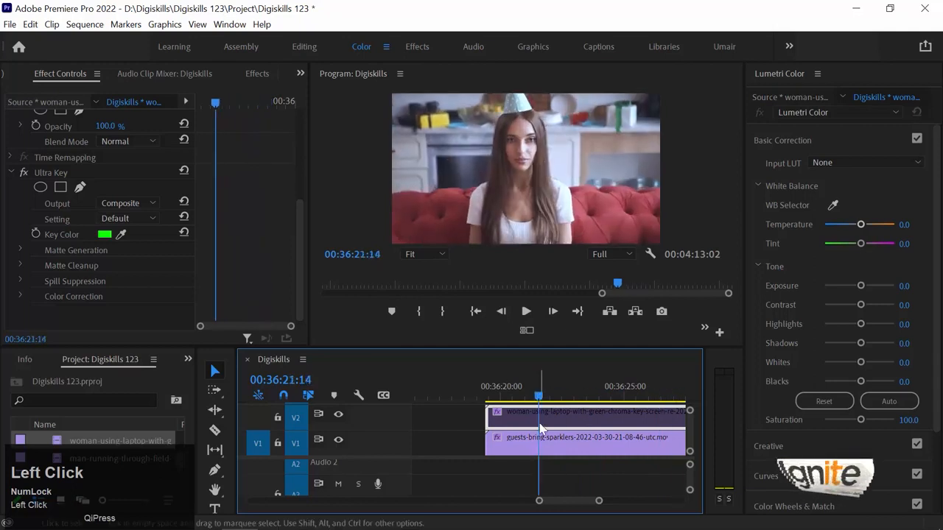
pyautogui.press('-')
pyautogui.rightClick(563, 407)
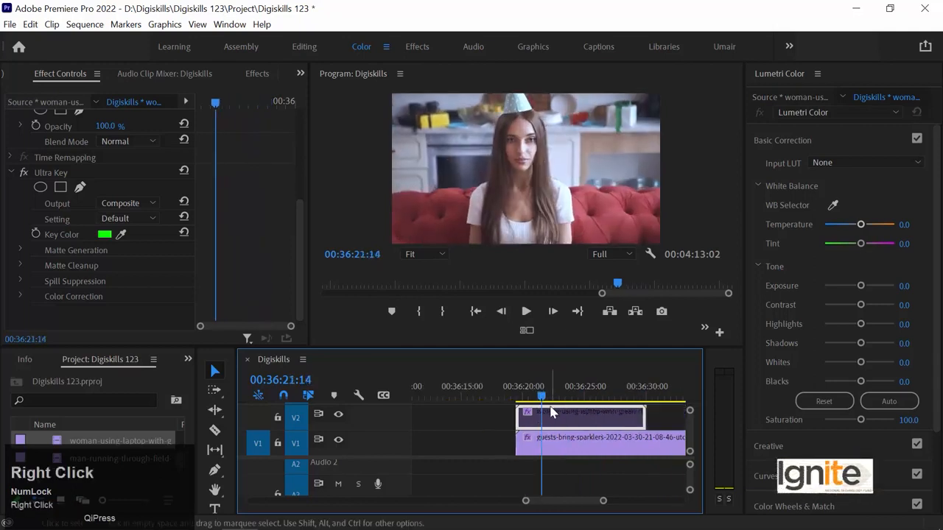
pyautogui.click(582, 253)
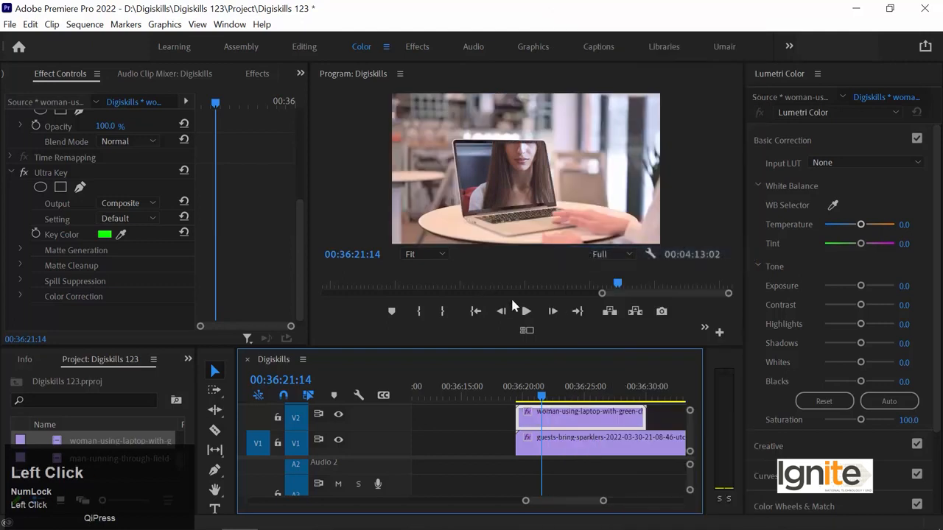
# Try scaling the guests-bring-sparklers clip on V1 down to about 65.9, and undo it
pyautogui.click(569, 446)
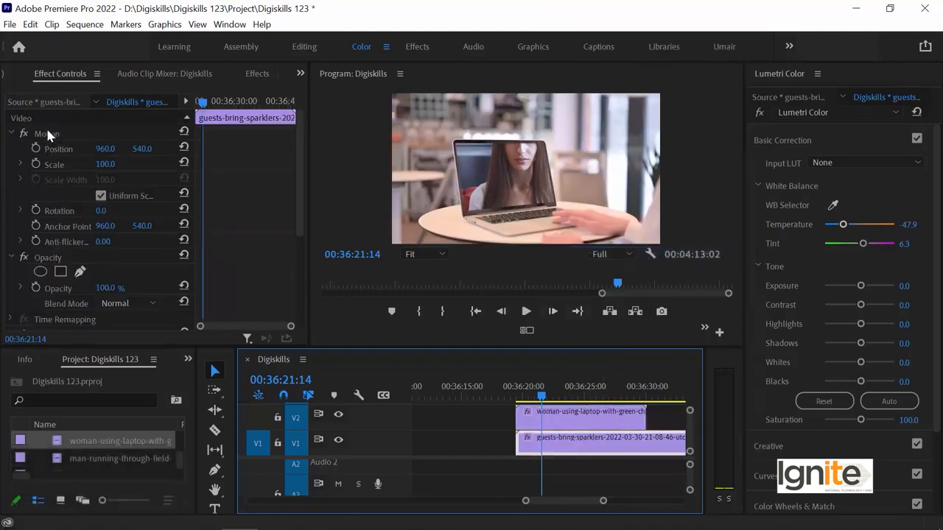
pyautogui.click(114, 136)
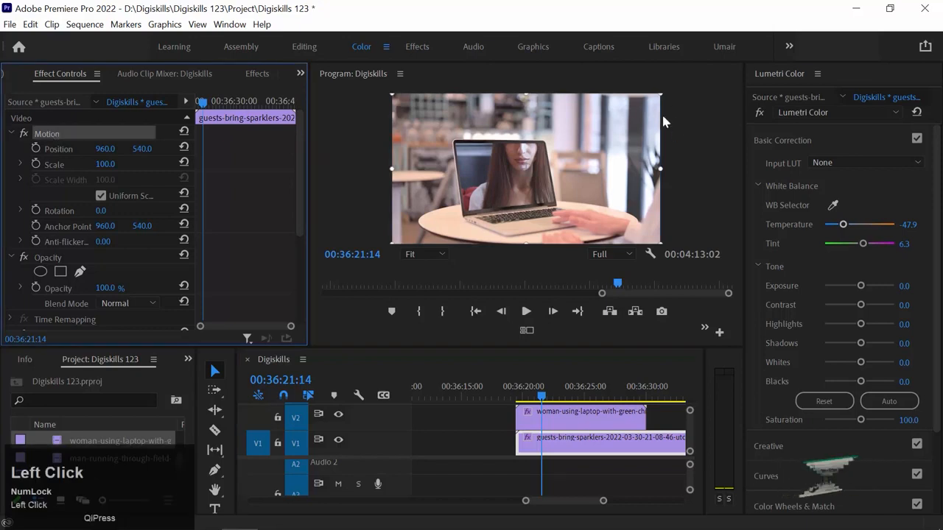
pyautogui.moveTo(659, 169); pyautogui.dragTo(613, 167)
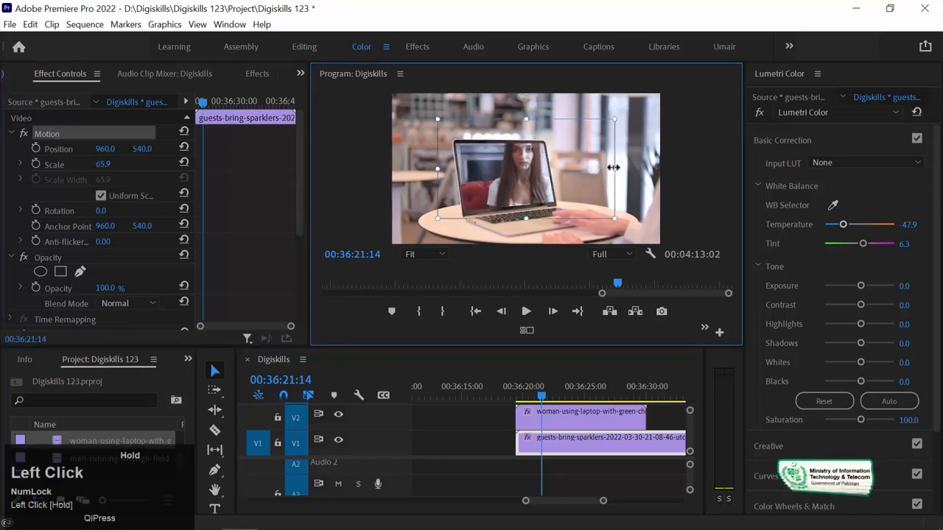
pyautogui.hotkey('ctrl', 'z')
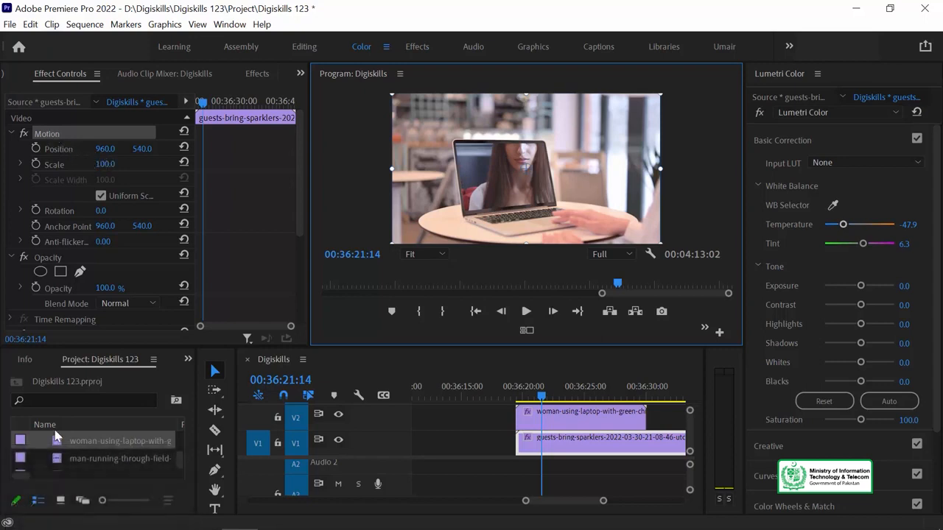
# Scale the guests-bring-sparklers clip down to about 40.7 and move it behind the laptop screen, at about 822.9, 603.2
pyautogui.click(51, 135)
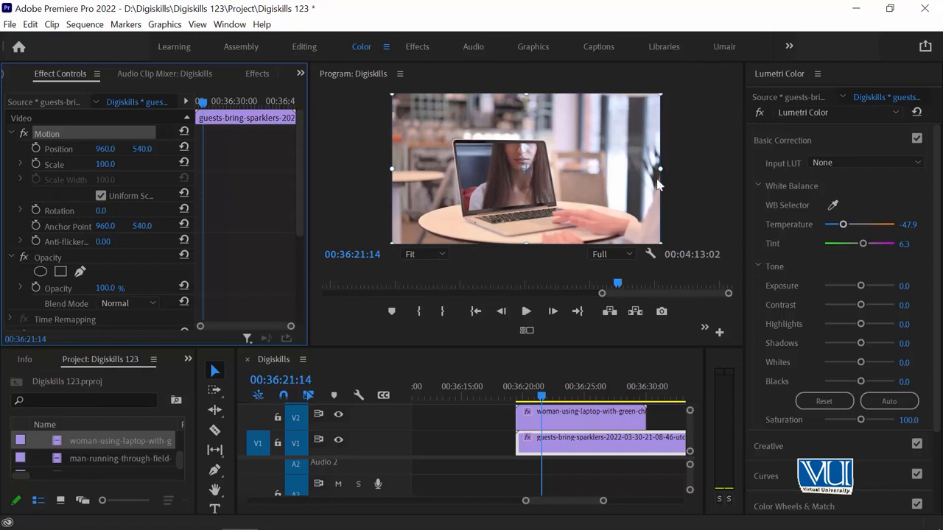
pyautogui.moveTo(659, 169); pyautogui.dragTo(532, 194)
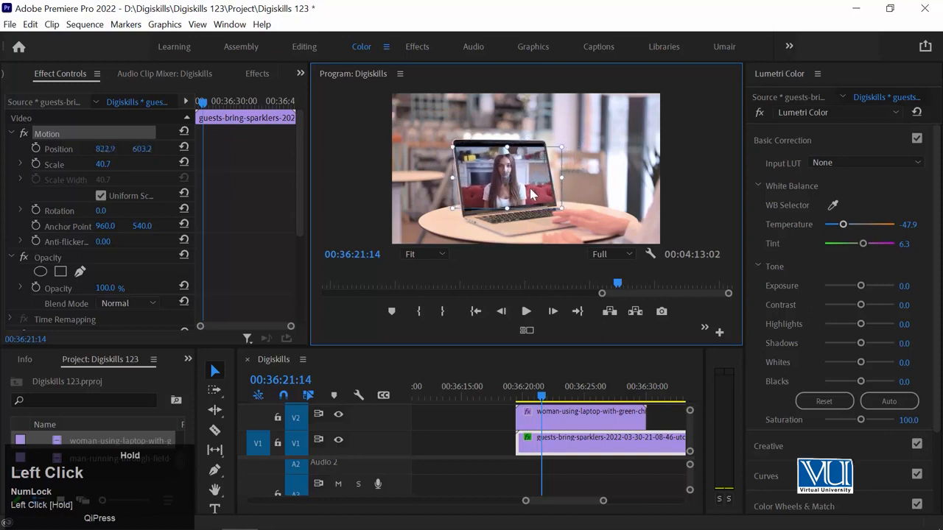
pyautogui.click(53, 210)
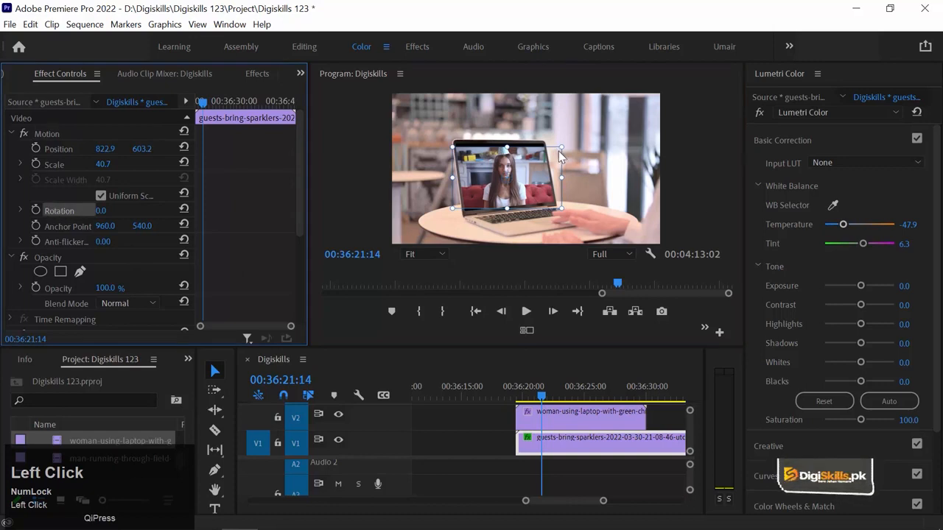
# Fine-tune the guests-bring-sparklers clip behind the laptop screen: rotation -1.0°, scale about 48.7 and vertical position 587.2
pyautogui.moveTo(102, 214); pyautogui.dragTo(98, 214)
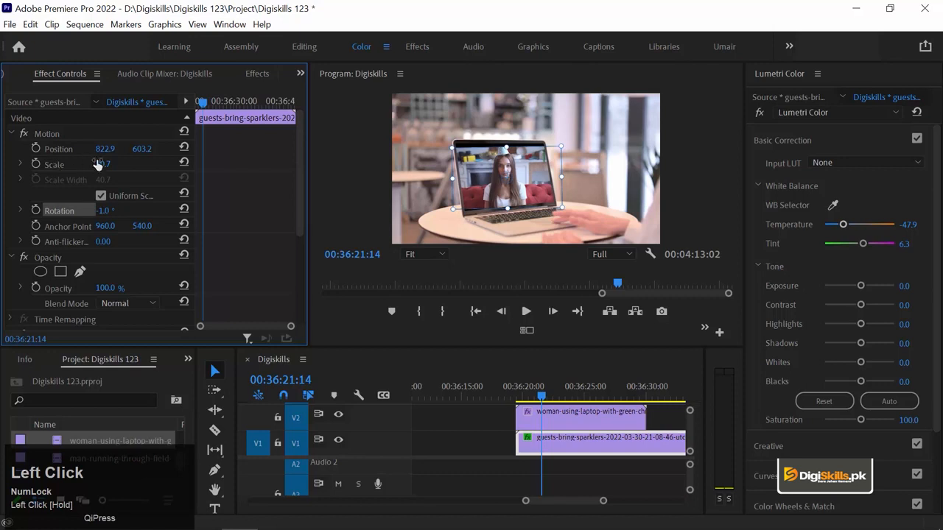
pyautogui.moveTo(103, 164); pyautogui.dragTo(104, 164)
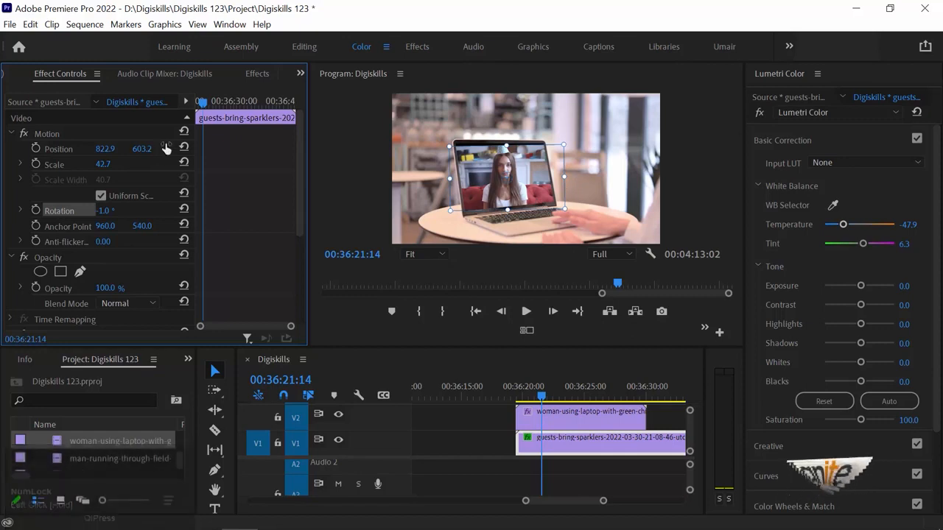
pyautogui.moveTo(141, 149)
pyautogui.mouseDown()
pyautogui.moveTo(104, 149)
pyautogui.moveTo(126, 149)
pyautogui.mouseUp()
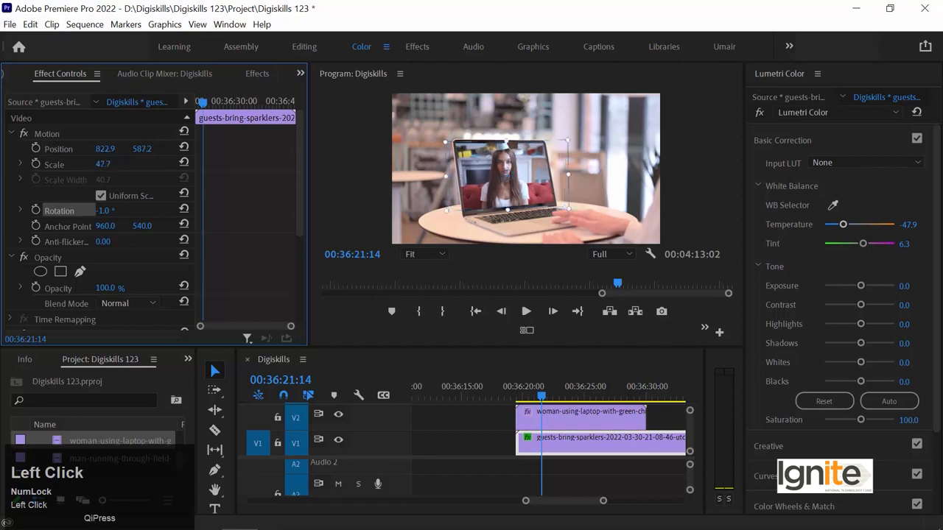
# Play the laptop composite from the start of its clips to check how the party footage fits the screen
pyautogui.moveTo(541, 396); pyautogui.dragTo(515, 396)
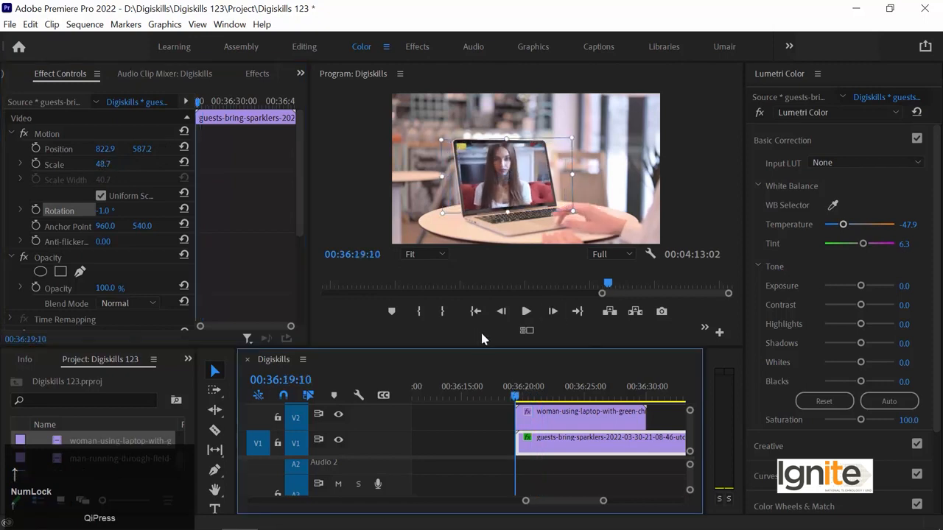
pyautogui.click(361, 184)
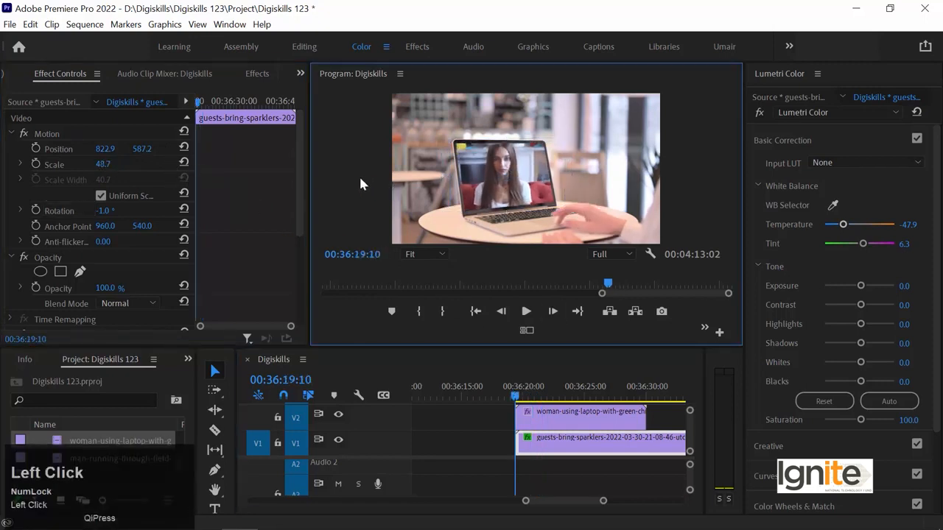
pyautogui.press('space')
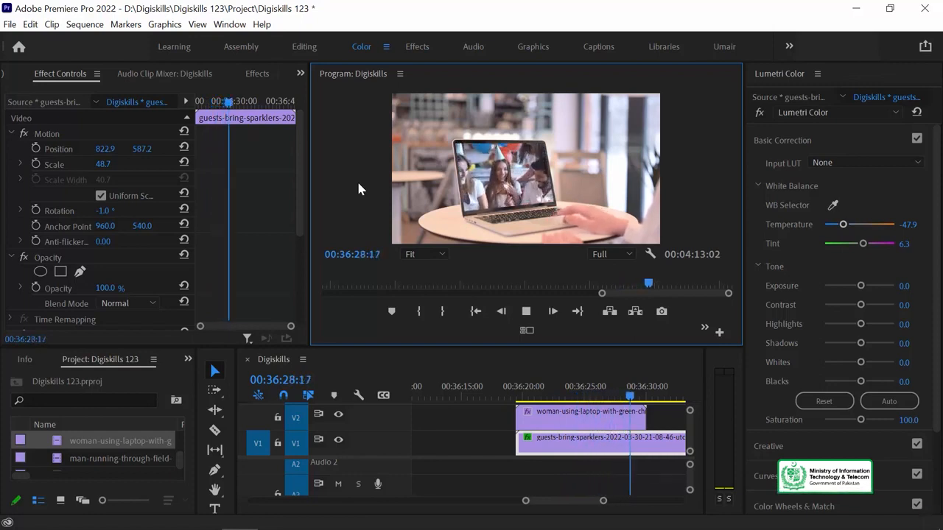
pyautogui.press('space')
# Play the laptop composite from about 00:36:20:23 in a maximized program monitor
pyautogui.click(537, 392)
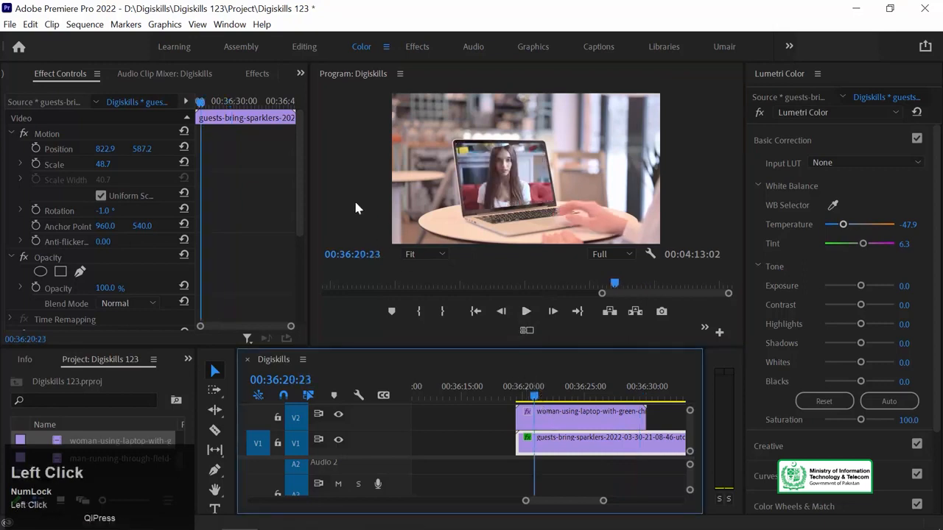
pyautogui.press('`')
pyautogui.press('space')
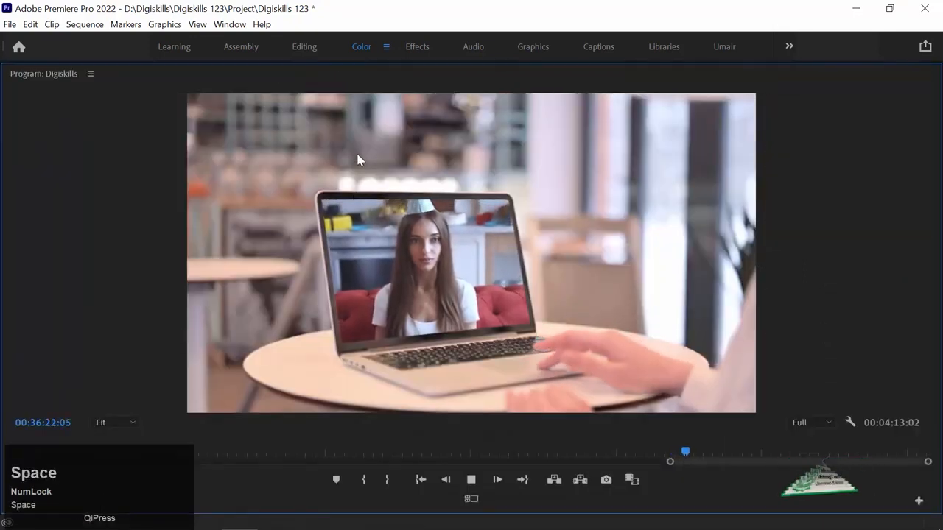